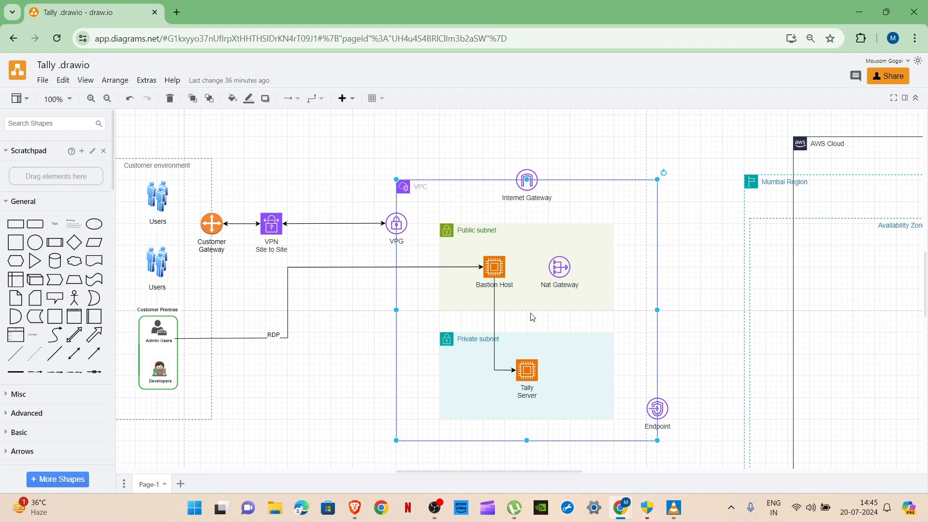
Examine the Tally Server, Bastion Host, VPC gateways and customer environment in the architecture diagram
left_click(531, 370)
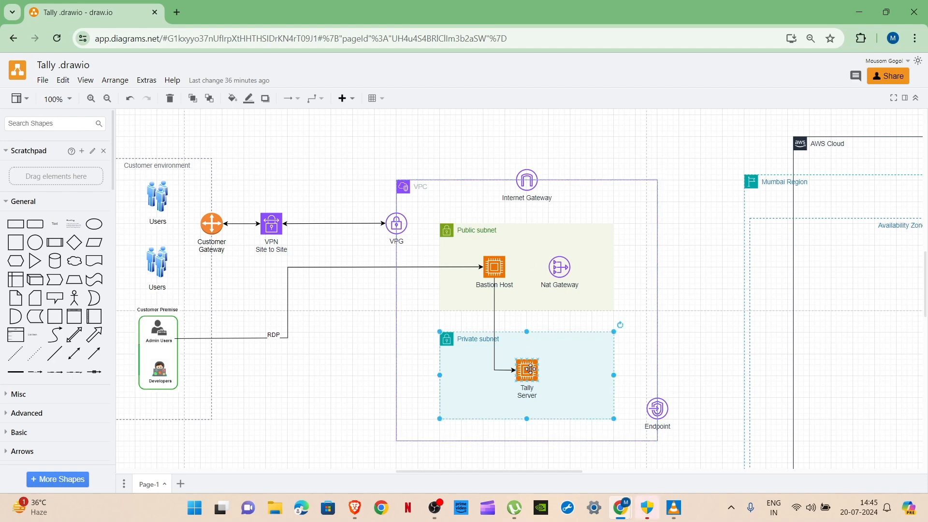
left_click(488, 265)
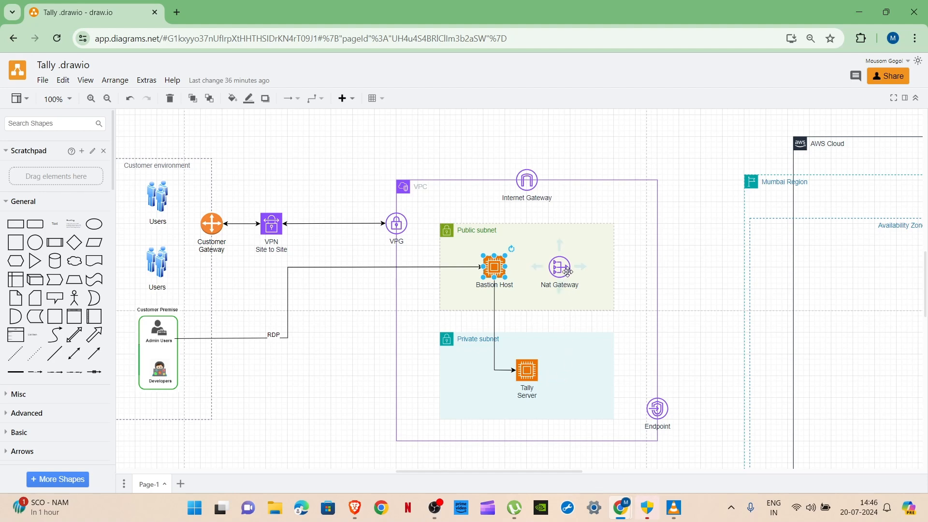
mouse_move(529, 202)
left_click(354, 324)
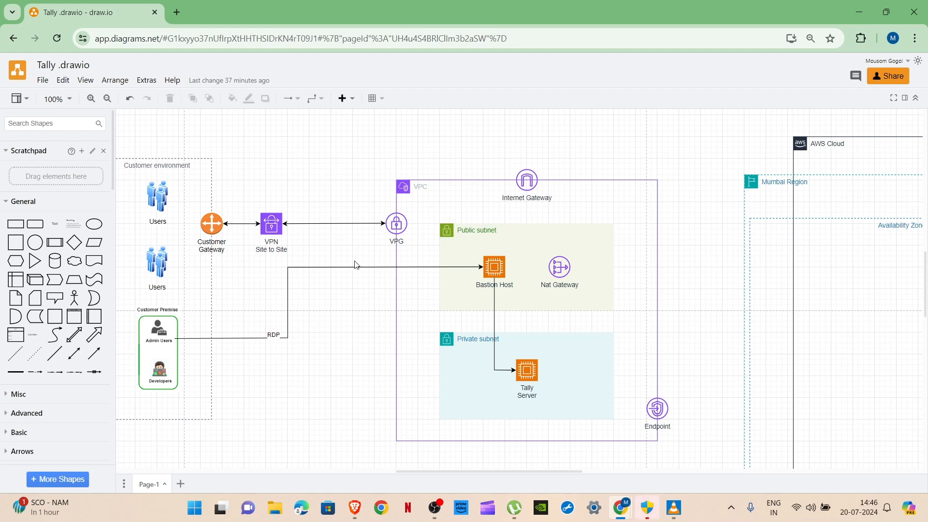
left_click(212, 195)
left_click(203, 176)
left_click(217, 220)
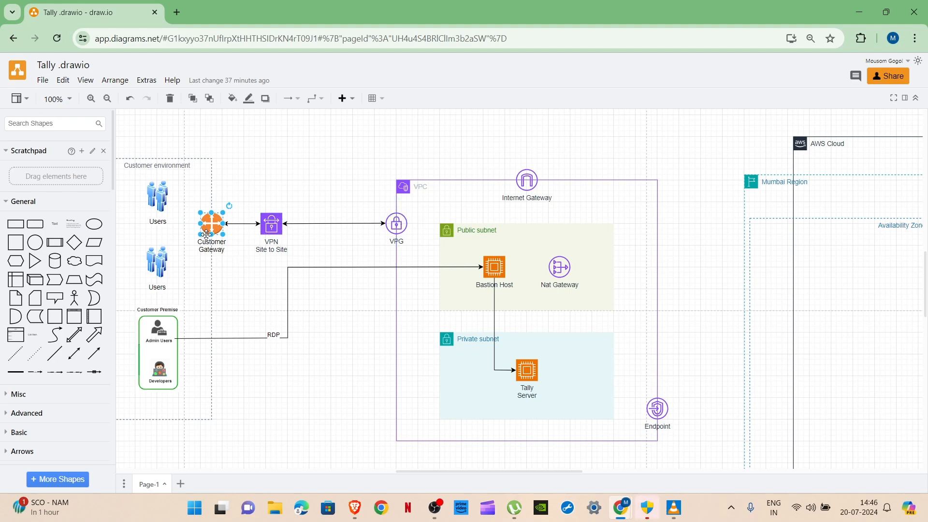
left_click(174, 237)
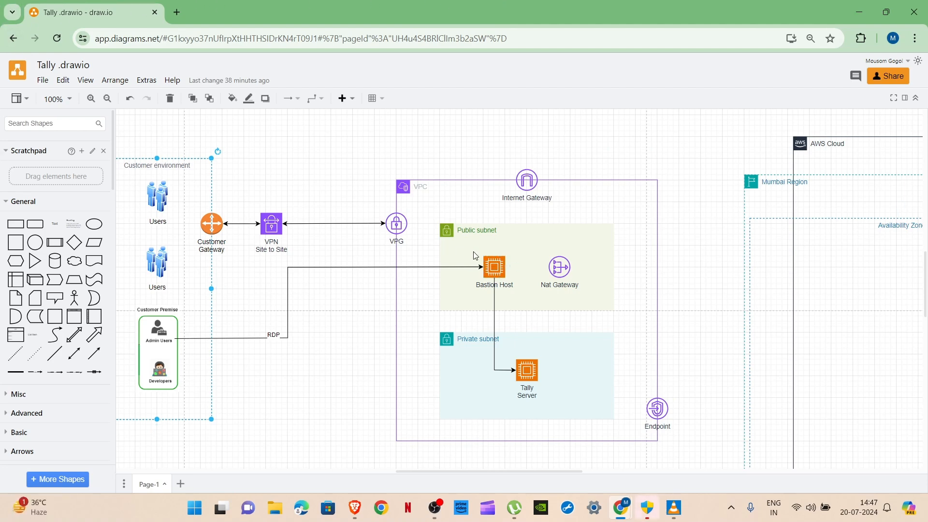
Search the shape library for ec2
left_click(44, 122)
type("ec2")
scroll(19, 169, "down", 3)
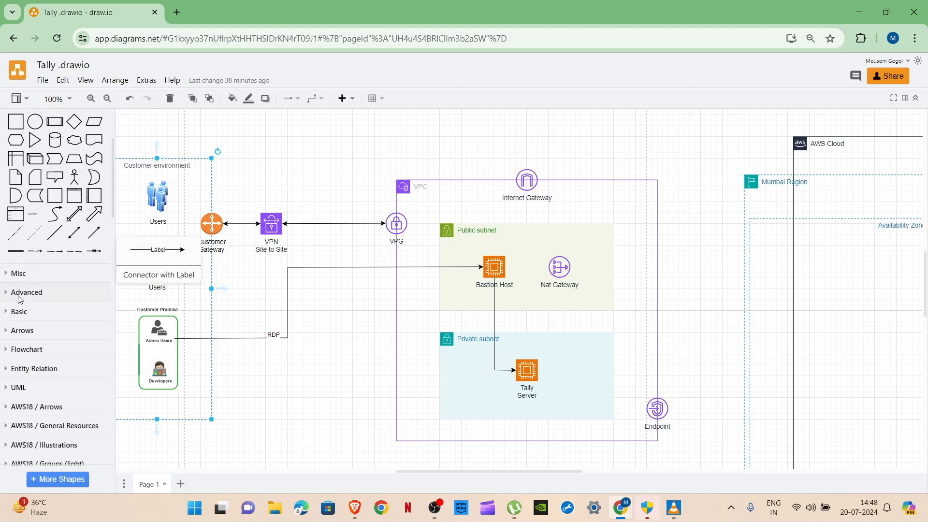
scroll(15, 355, "down", 2)
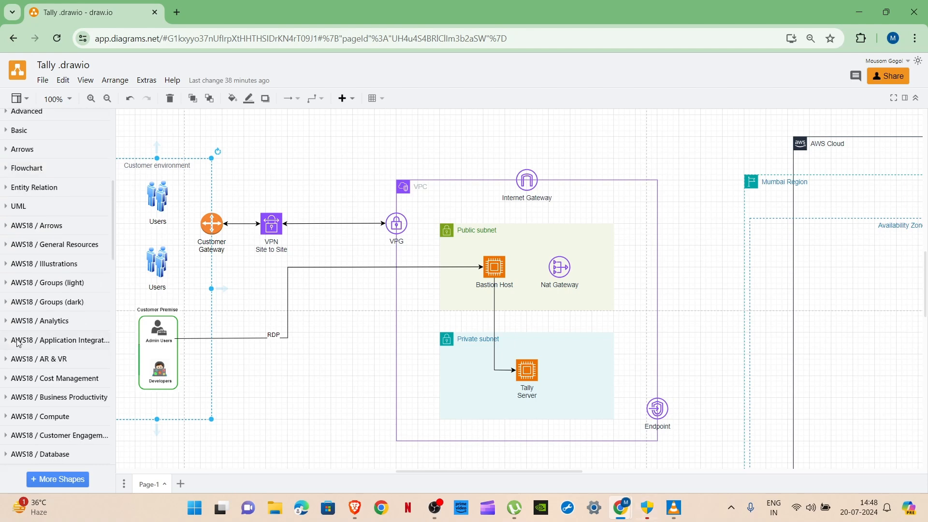
scroll(43, 140, "up", 10)
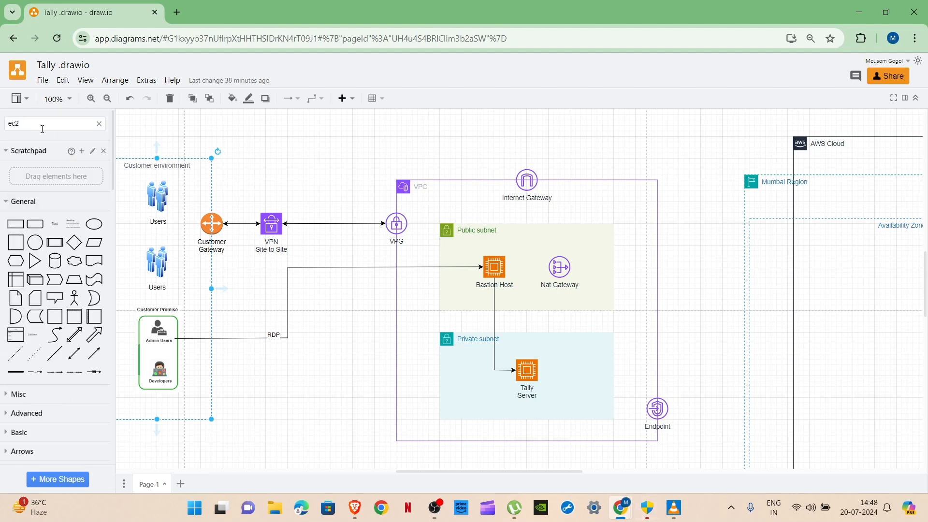
key("Return")
Place an EC2 icon in the public subnet between the Bastion Host and Nat Gateway, and delete it again
left_click_drag(14, 144, 593, 137)
left_click(633, 130)
left_click_drag(583, 126, 522, 242)
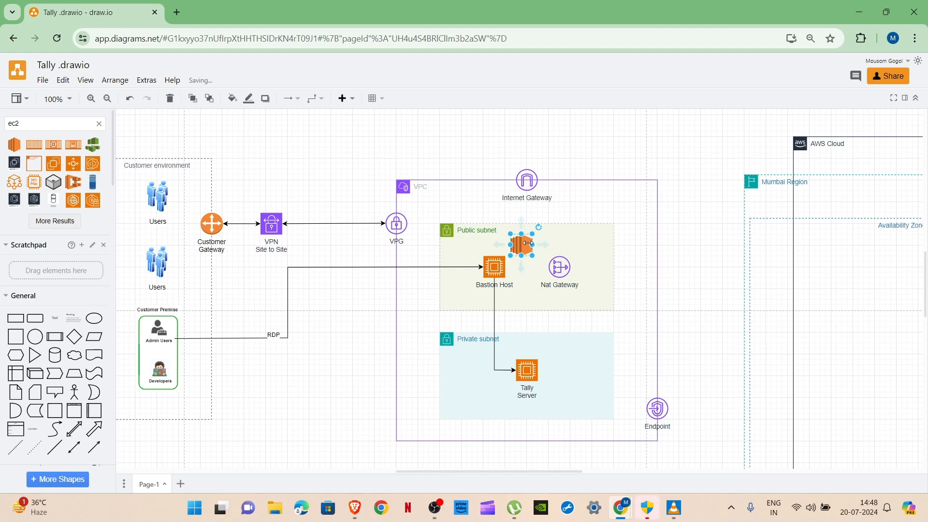
left_click(493, 147)
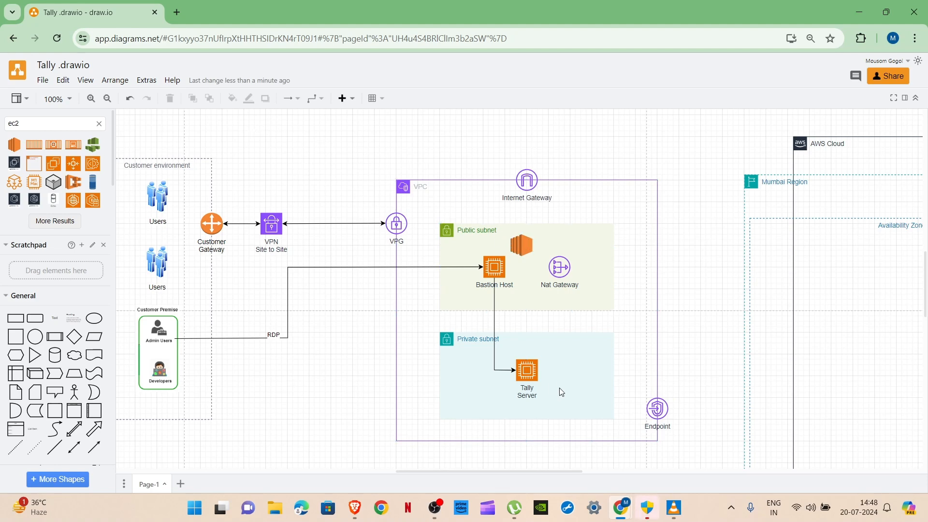
left_click(526, 247)
key("Delete")
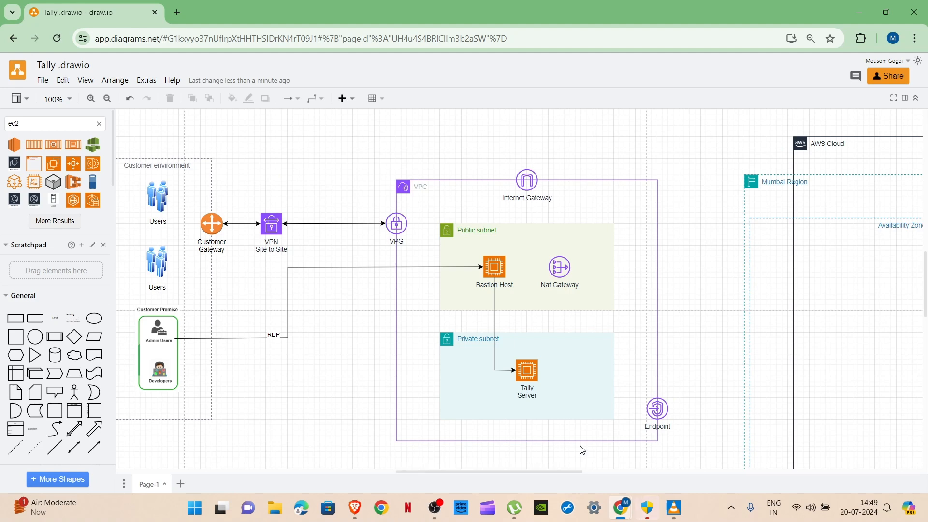
Reduce the browser's page zoom to one level below 80%
left_click(915, 39)
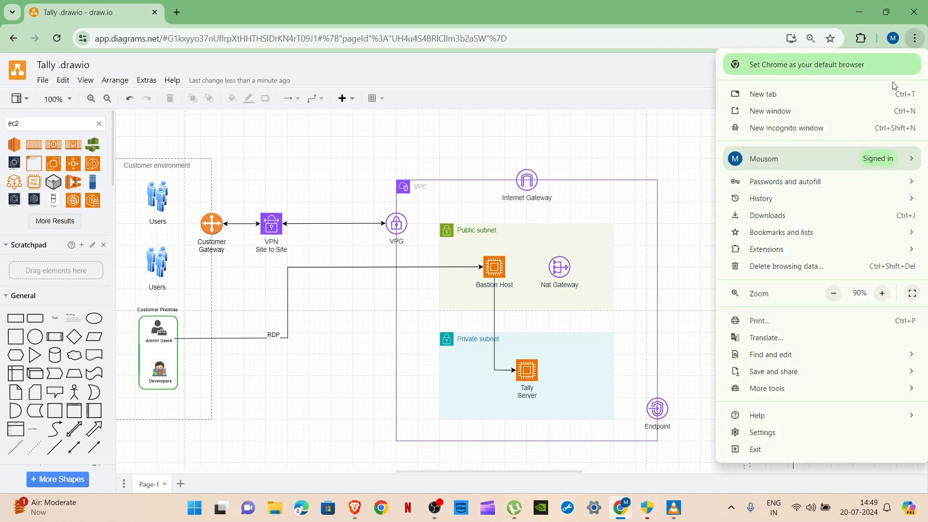
left_click(834, 293)
left_click(835, 293)
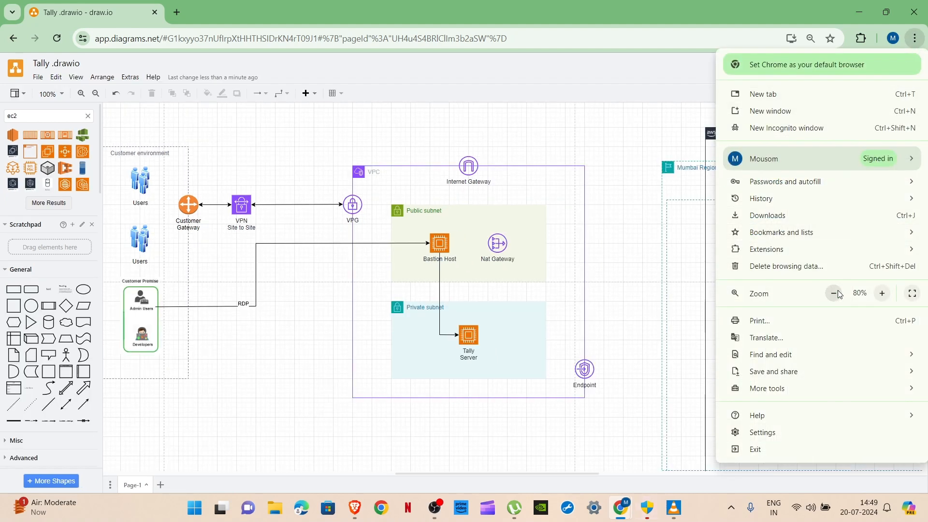
left_click(836, 294)
left_click(556, 428)
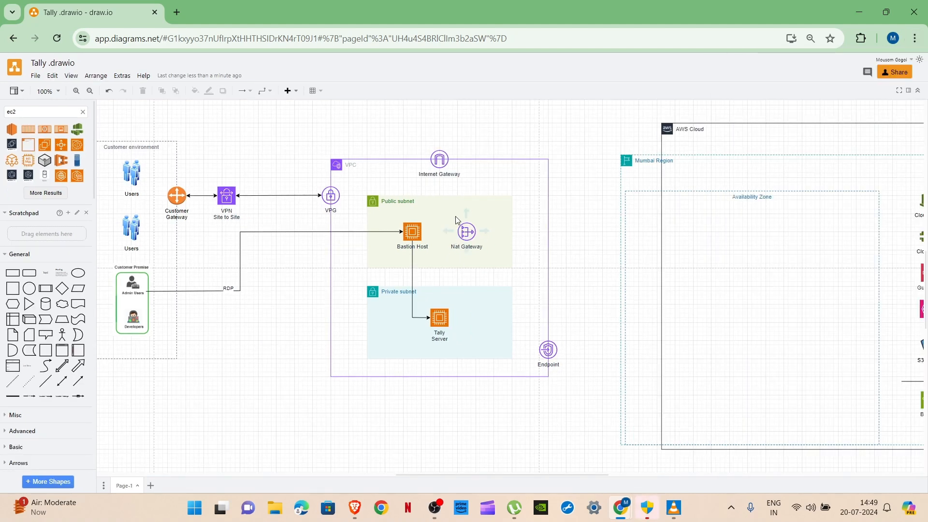
Move the Availability Zone frame around the VPC, and the Mumbai Region frame with its services around the Availability Zone
left_click_drag(624, 200, 325, 155)
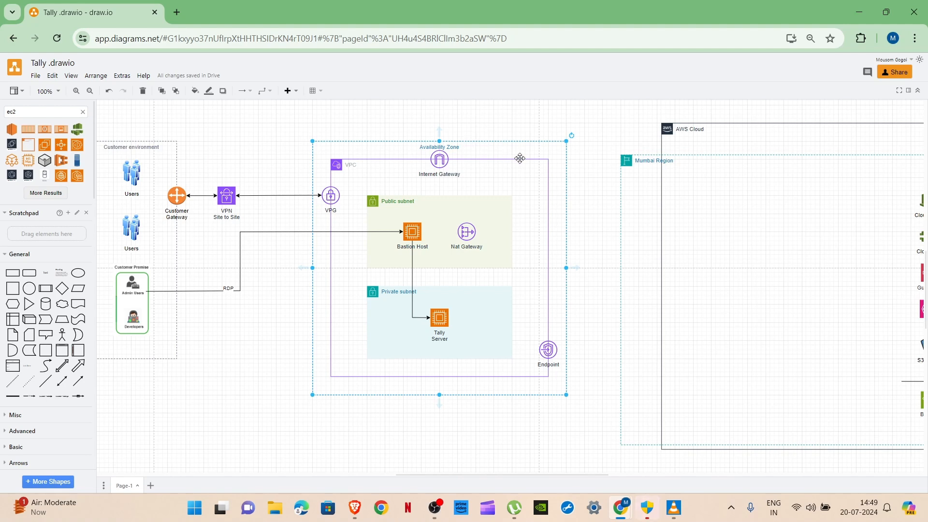
left_click_drag(624, 162, 283, 130)
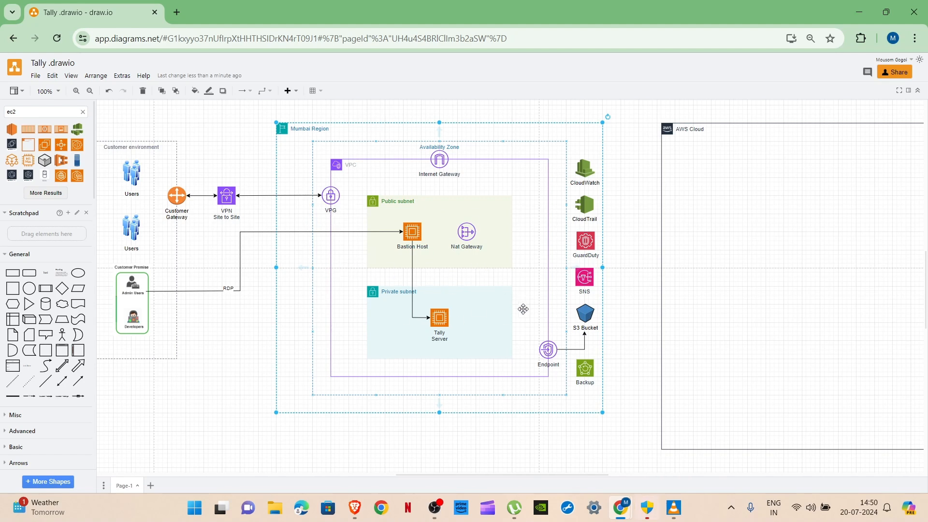
left_click(548, 349)
left_click(587, 366)
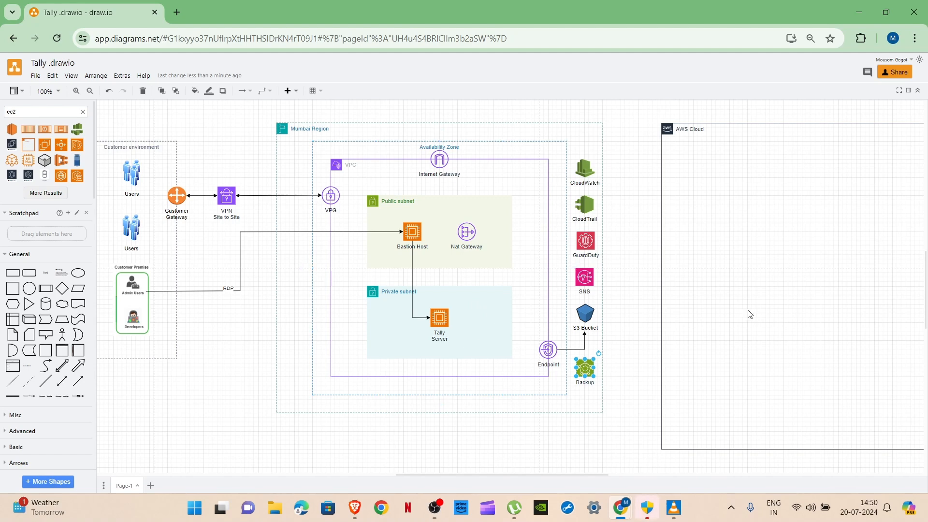
Move the AWS Cloud frame so that it encloses the Mumbai Region frame
left_click_drag(666, 125, 263, 107)
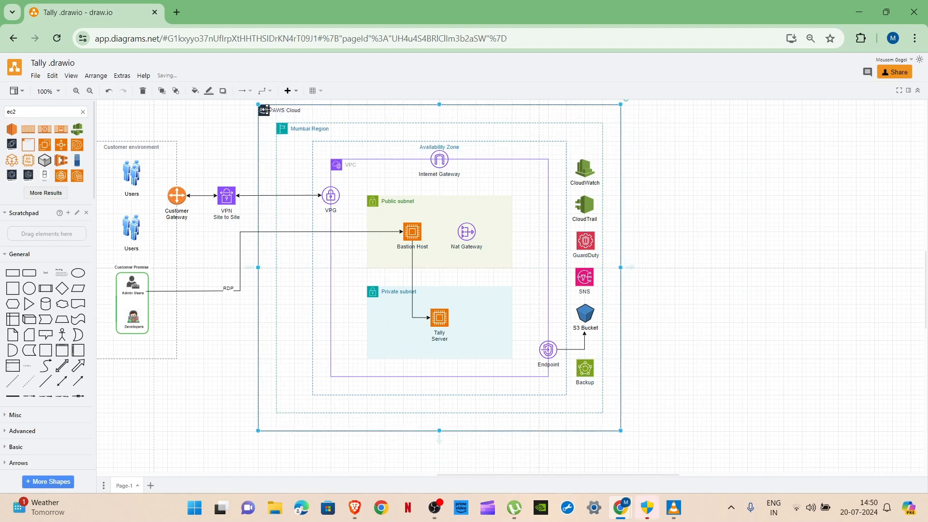
left_click(746, 279)
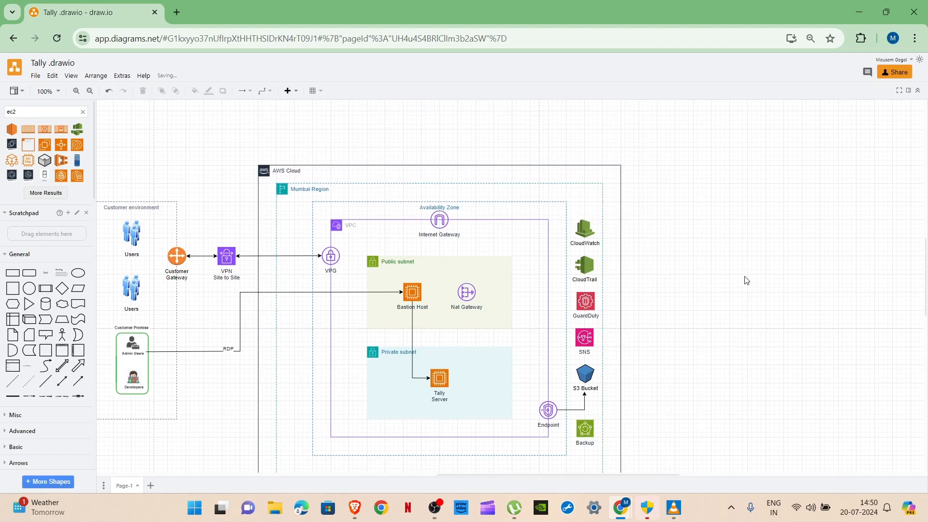
left_click_drag(614, 475, 567, 481)
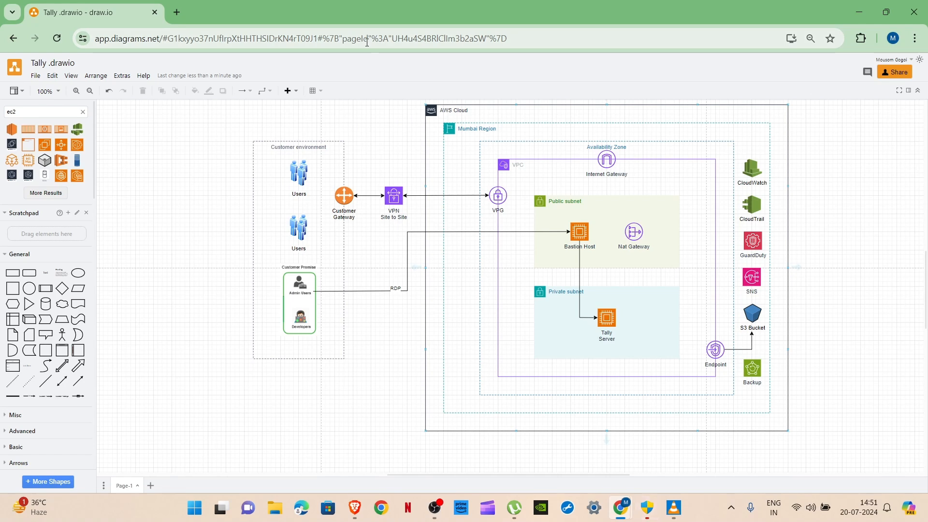
Search Google for "aws calculator" in a new browser tab and open the AWS Pricing Calculator site
left_click(174, 15)
type("googl")
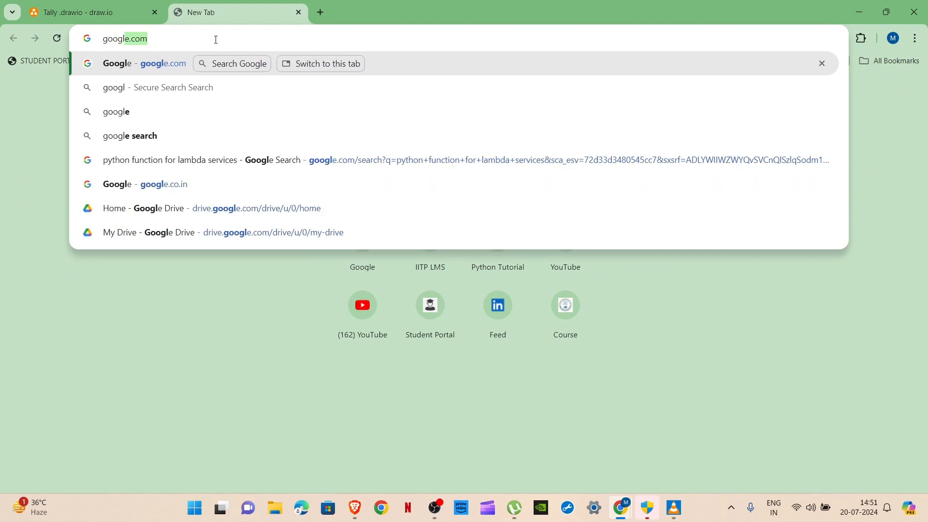
key("Return")
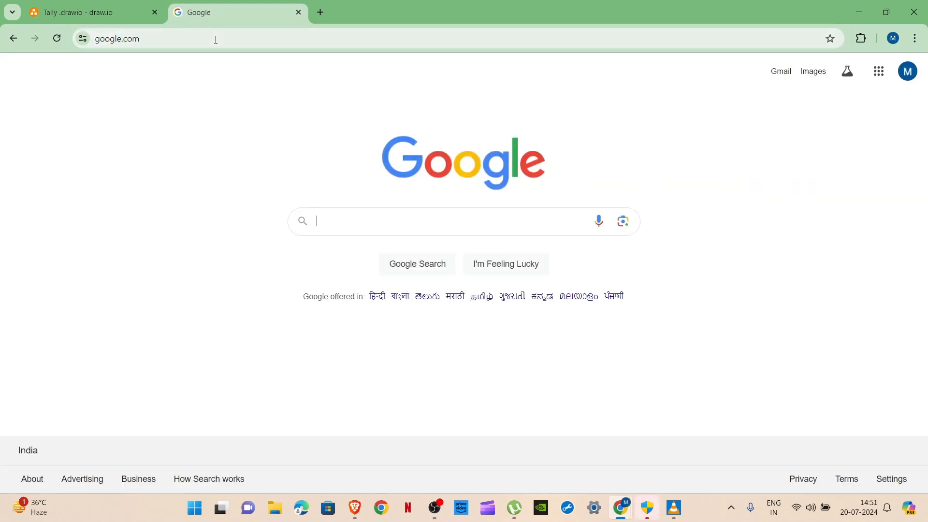
type("aws cal")
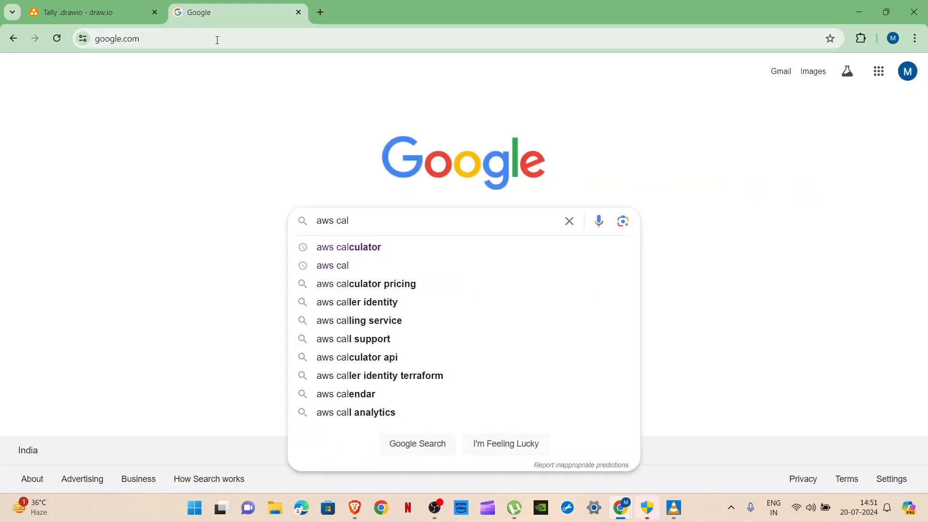
left_click(340, 251)
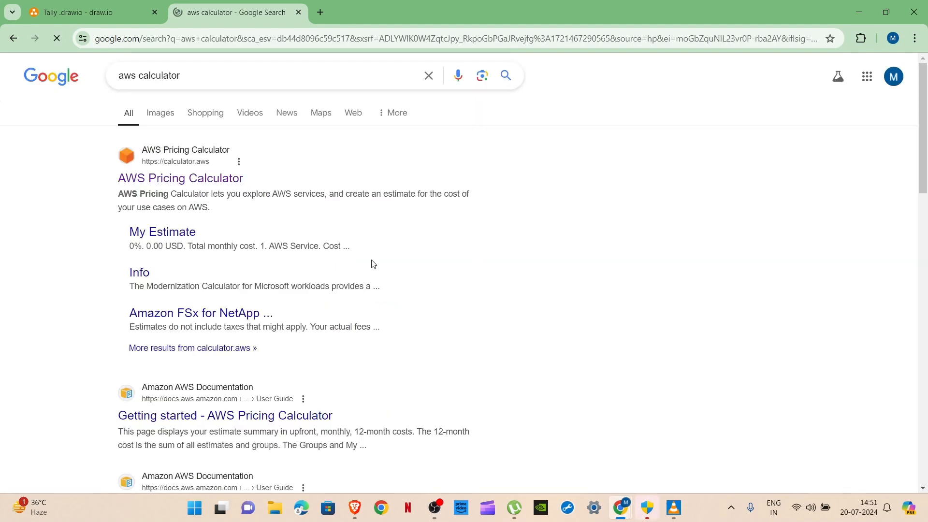
left_click(210, 178)
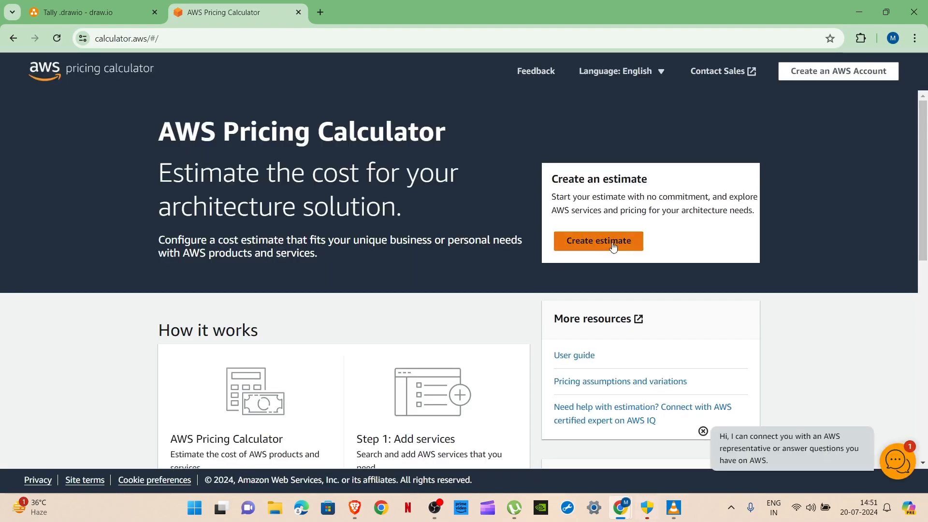
Create a new estimate and set its region to Asia Pacific (Mumbai)
left_click(638, 248)
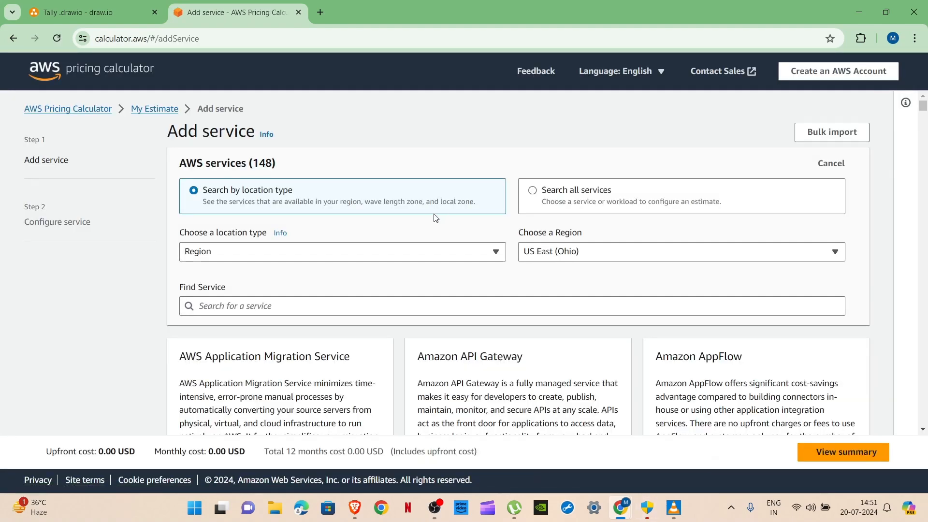
left_click(599, 256)
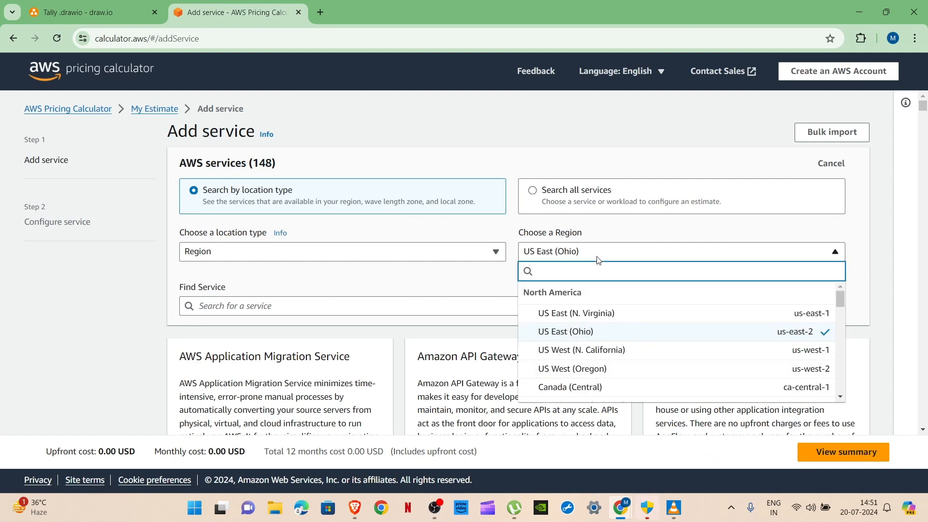
scroll(617, 327, "down", 4)
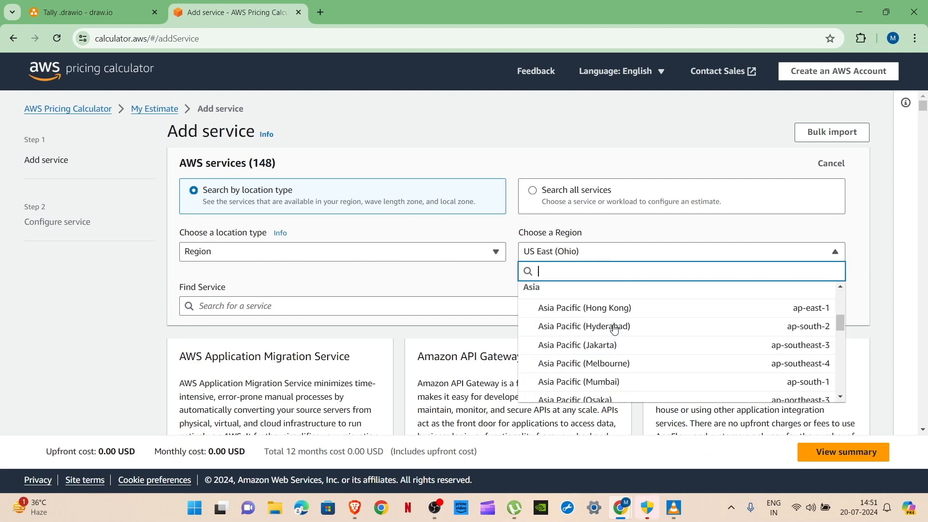
left_click(622, 381)
Find the service with the search term ec2 and open the Amazon EC2 configuration, with the page zoom set to 80%
left_click(441, 304)
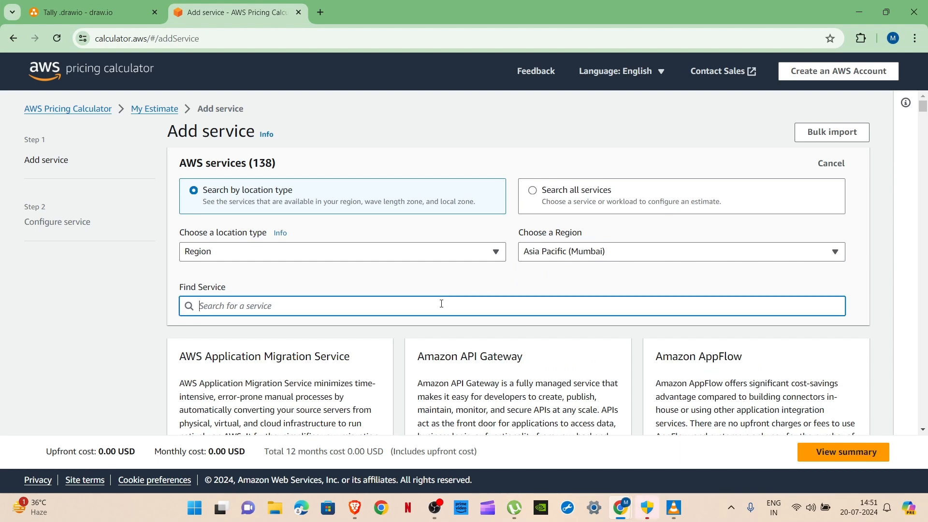
type("ec2")
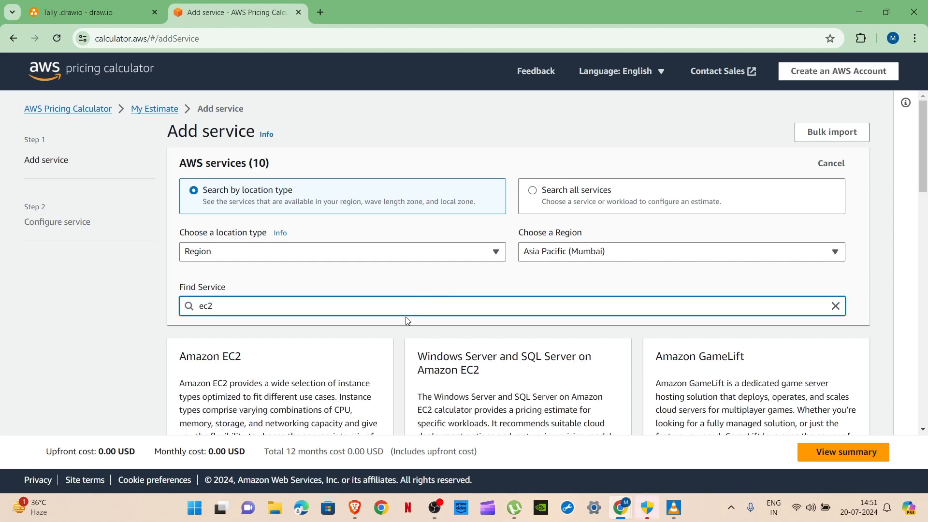
left_click(914, 38)
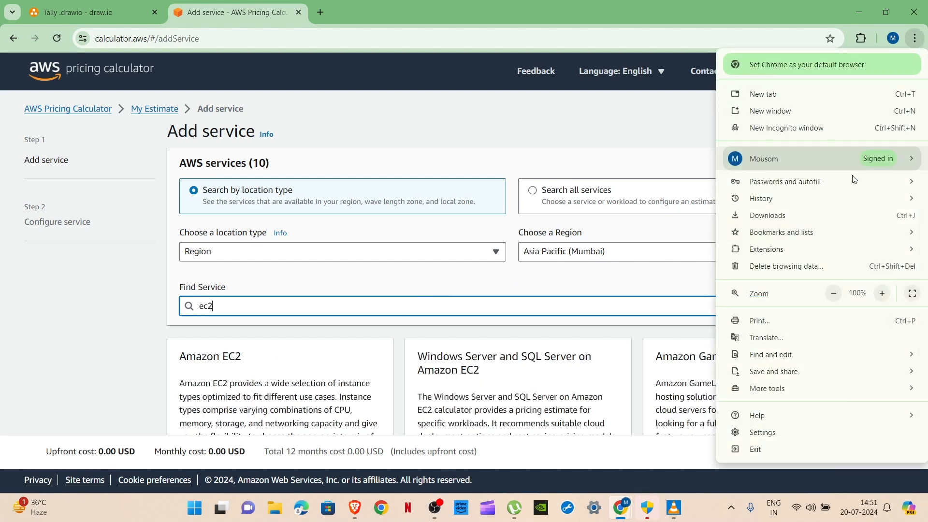
left_click(833, 293)
left_click(833, 293)
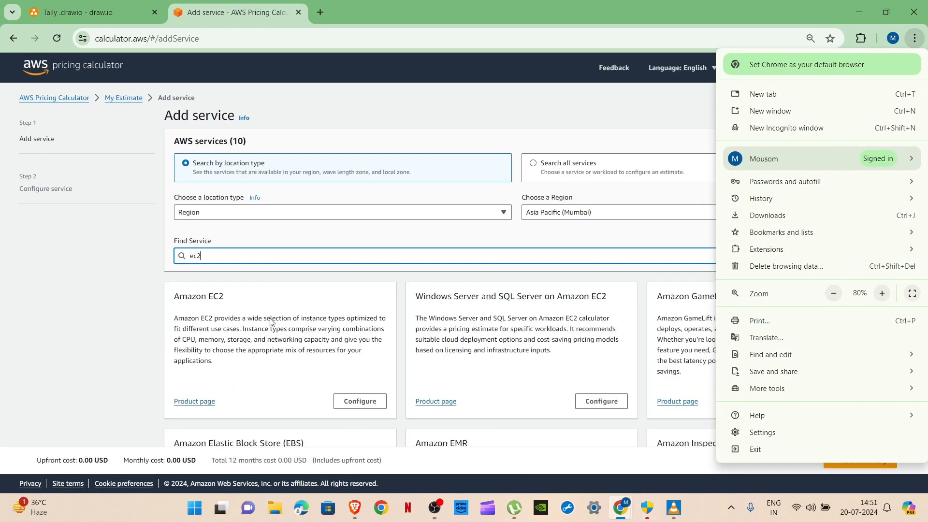
left_click(340, 407)
left_click(347, 401)
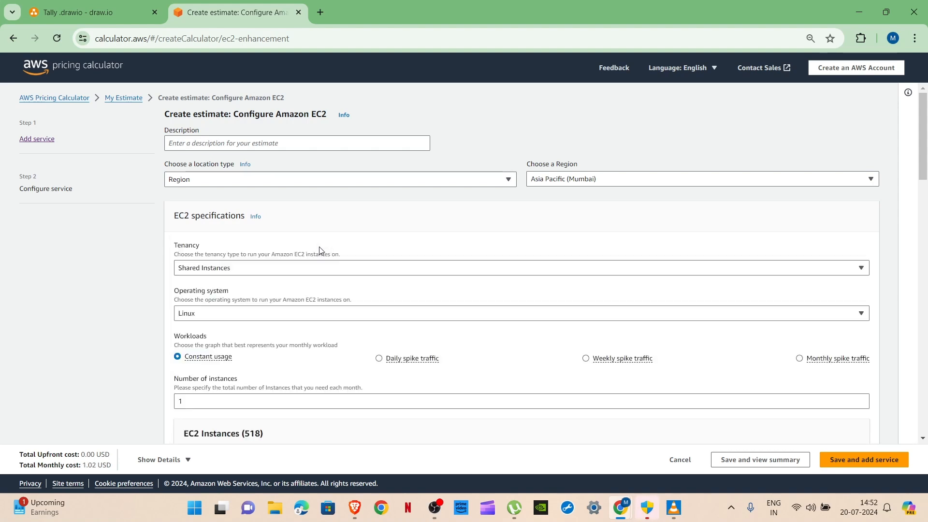
Choose Shared Instances as the tenancy in the EC2 specifications
left_click(256, 270)
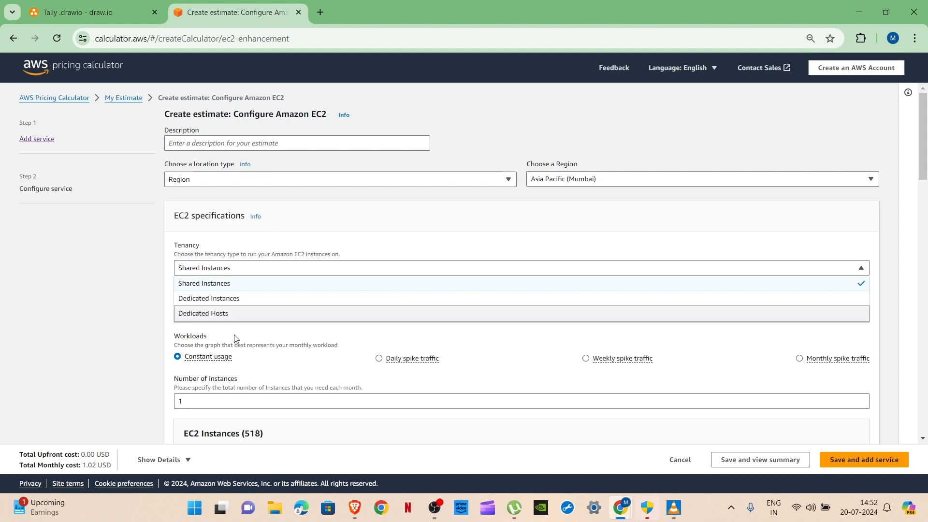
left_click(256, 285)
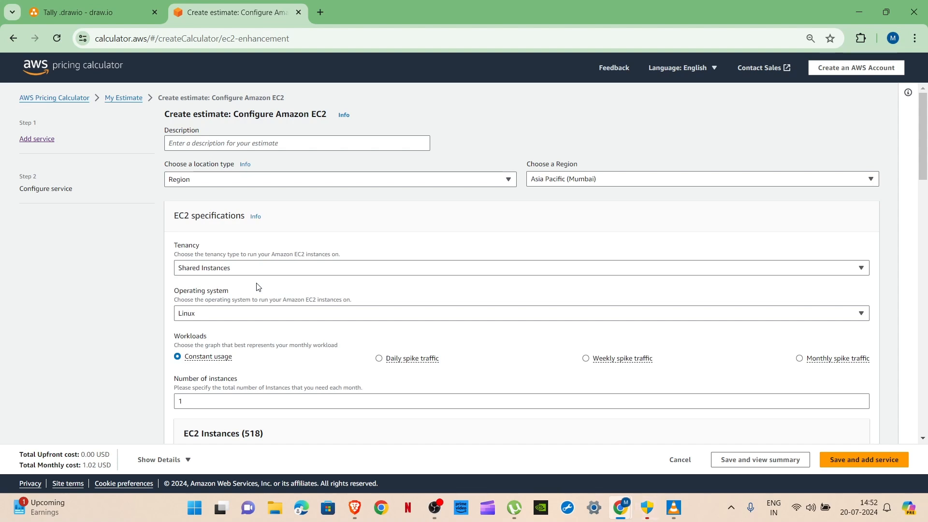
Set the operating system of the EC2 instances to Windows Server
left_click(244, 315)
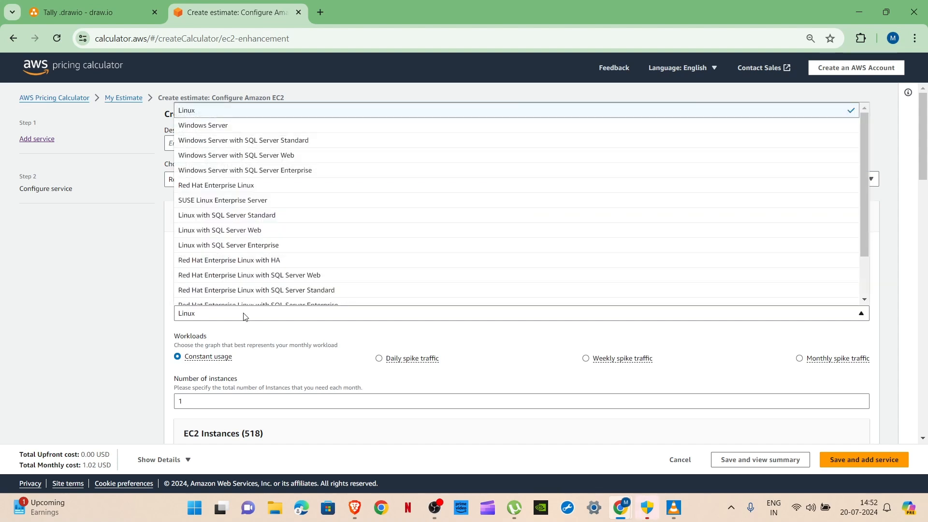
left_click(246, 127)
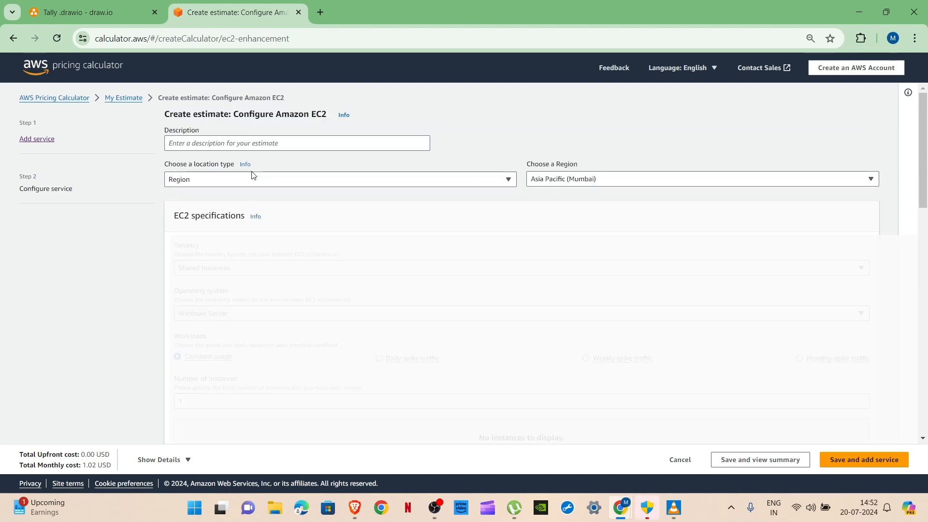
Filter the EC2 instance list to 8 vCPUs and 16 GiB of memory
scroll(262, 252, "down", 4)
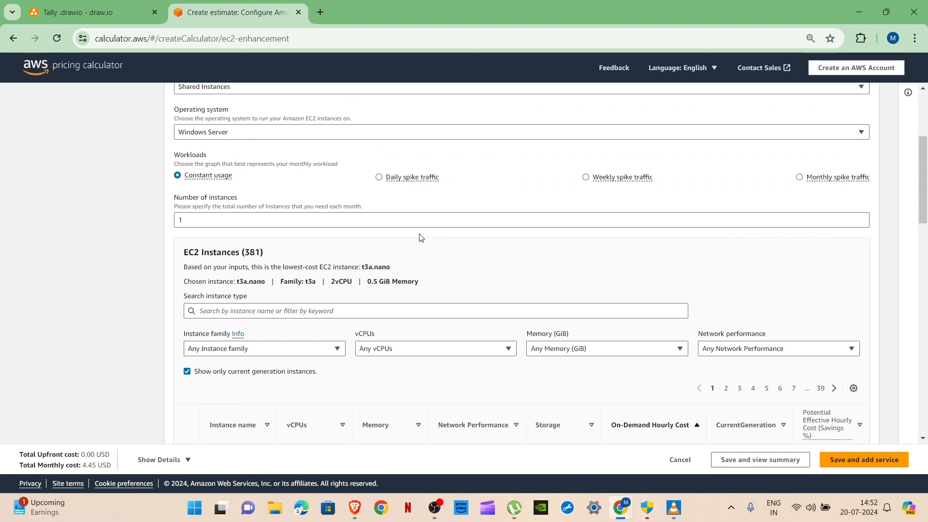
scroll(328, 314, "down", 4)
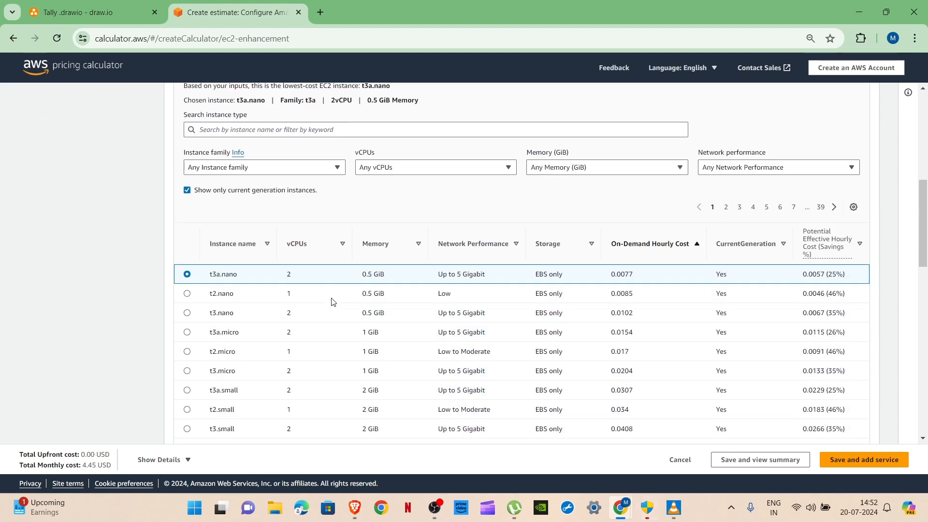
scroll(408, 265, "up", 3)
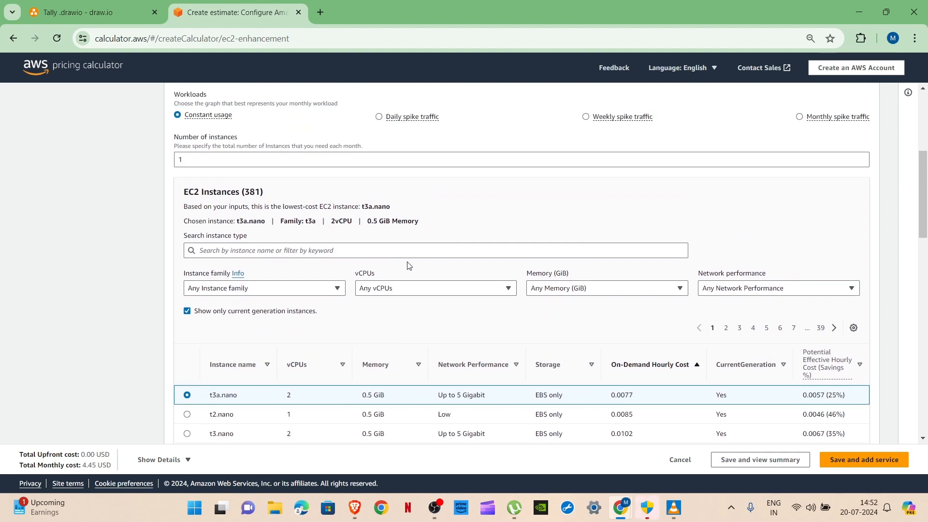
left_click(430, 289)
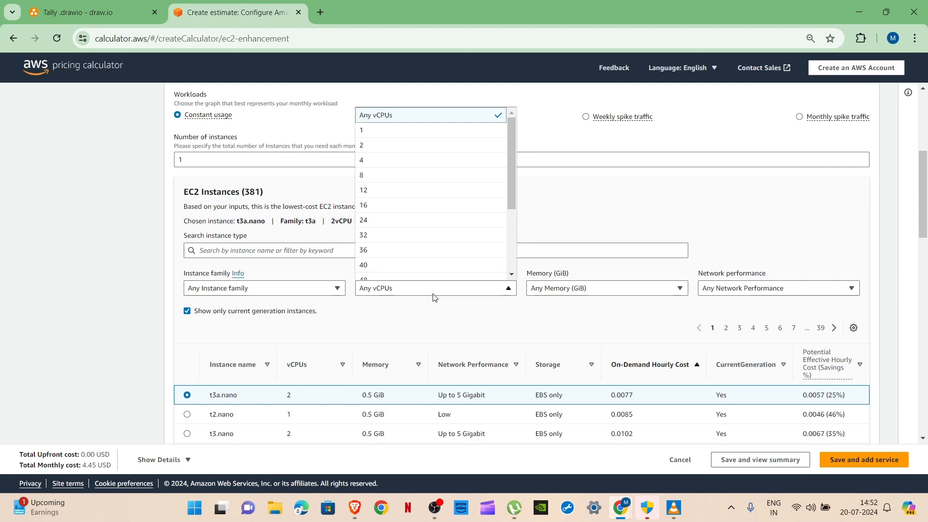
left_click(432, 175)
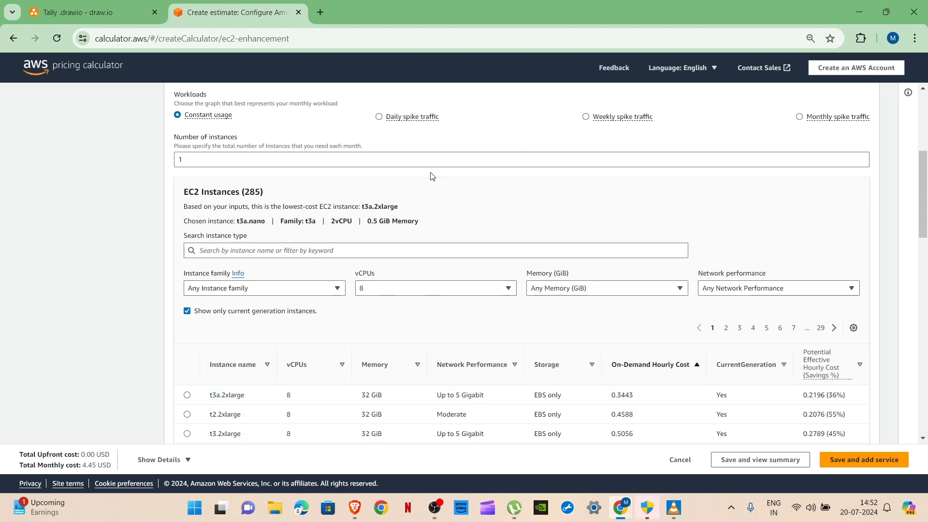
left_click(583, 291)
scroll(604, 230, "down", 4)
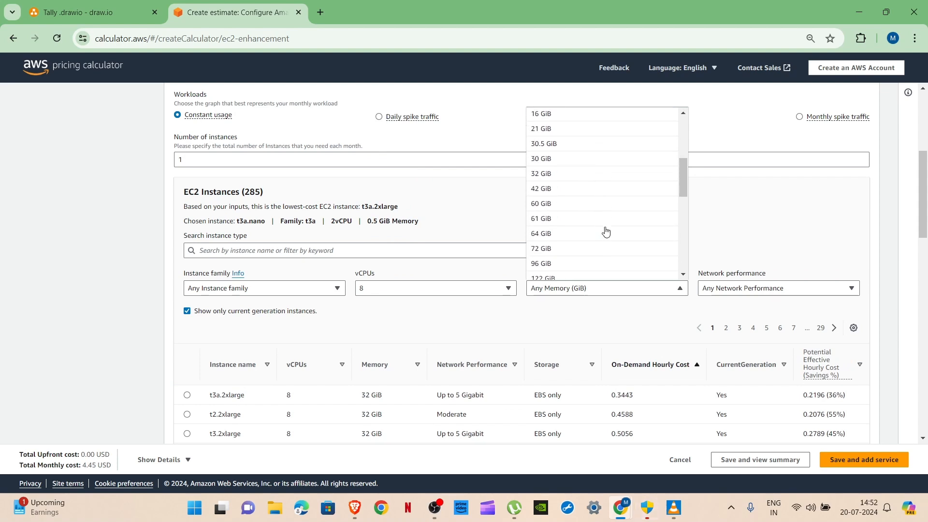
scroll(576, 218, "up", 2)
scroll(576, 219, "up", 1)
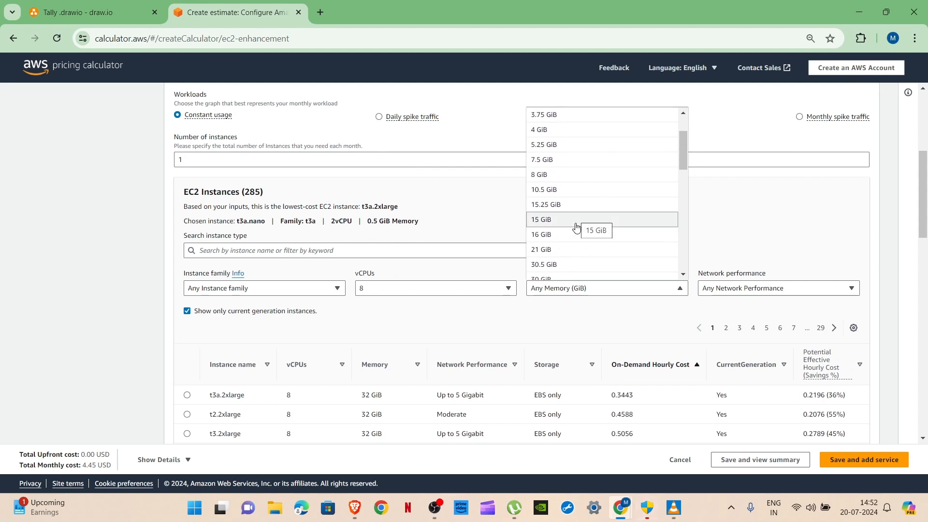
left_click(576, 234)
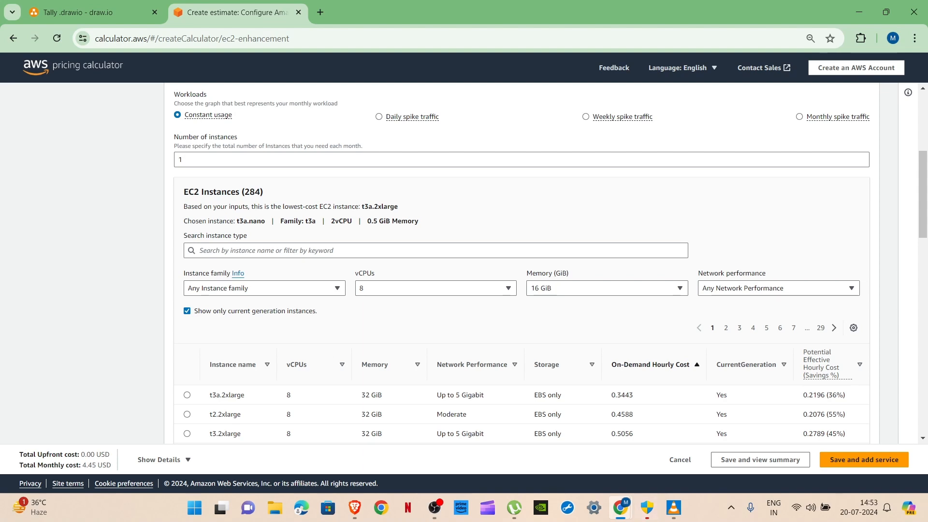
Select the t3a.2xlarge instance from the filtered EC2 instance list
scroll(380, 317, "down", 1)
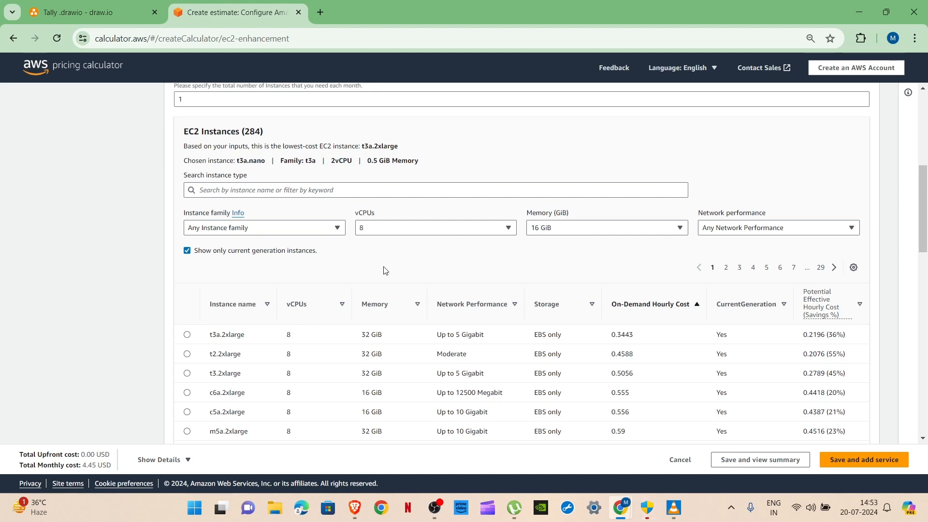
scroll(317, 294, "down", 3)
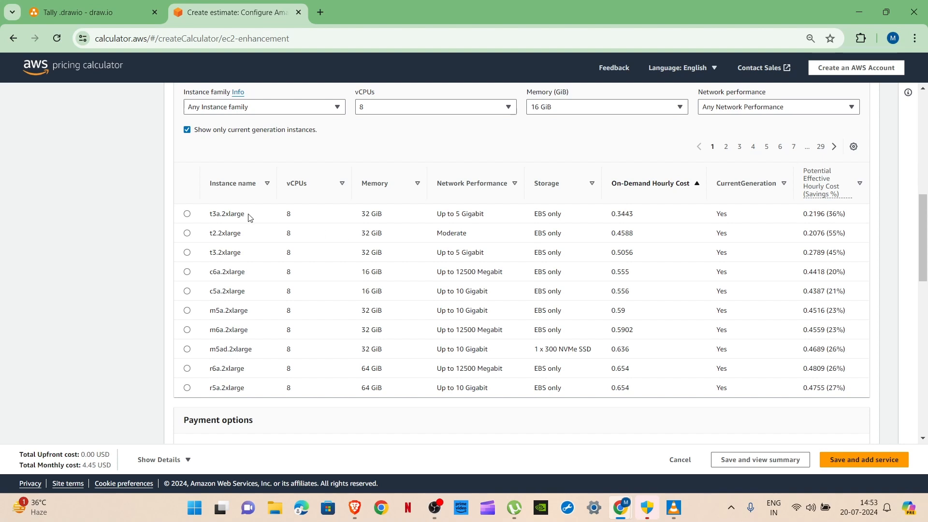
left_click(191, 218)
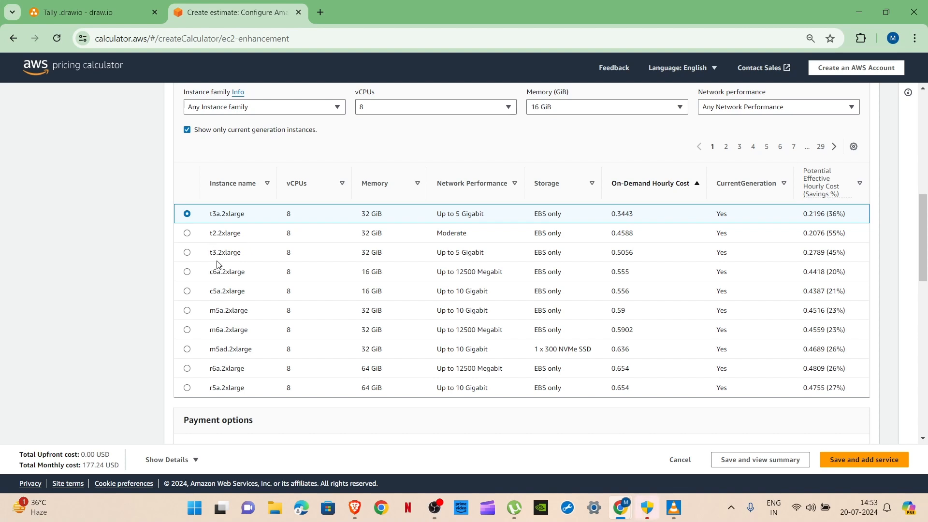
Filter the EC2 instance list to 4 vCPUs and compare the listed instance types
scroll(208, 261, "up", 1)
left_click(511, 166)
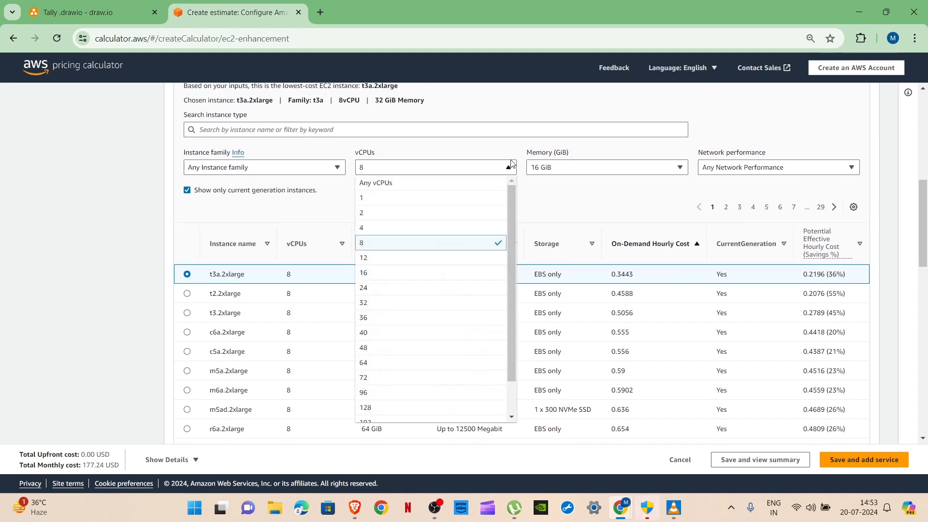
left_click(401, 228)
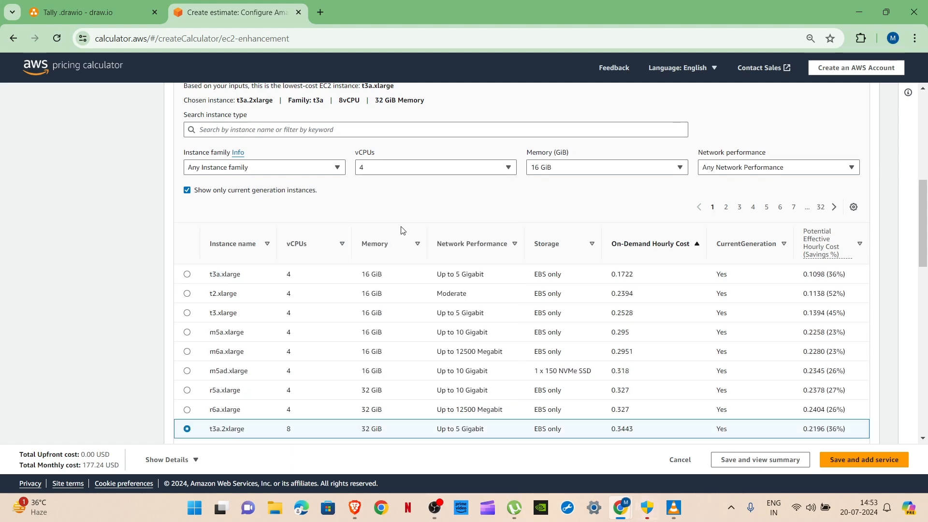
scroll(285, 290, "up", 2)
scroll(284, 288, "down", 3)
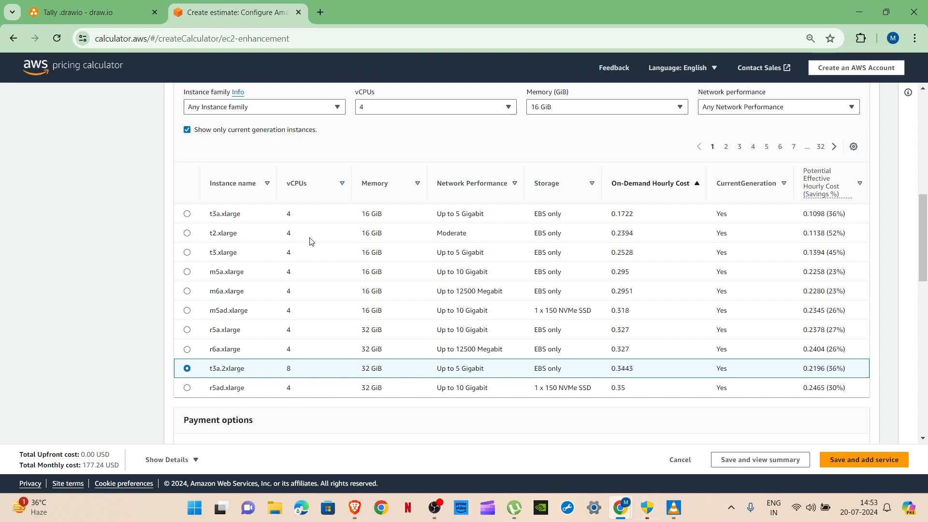
scroll(257, 304, "down", 1)
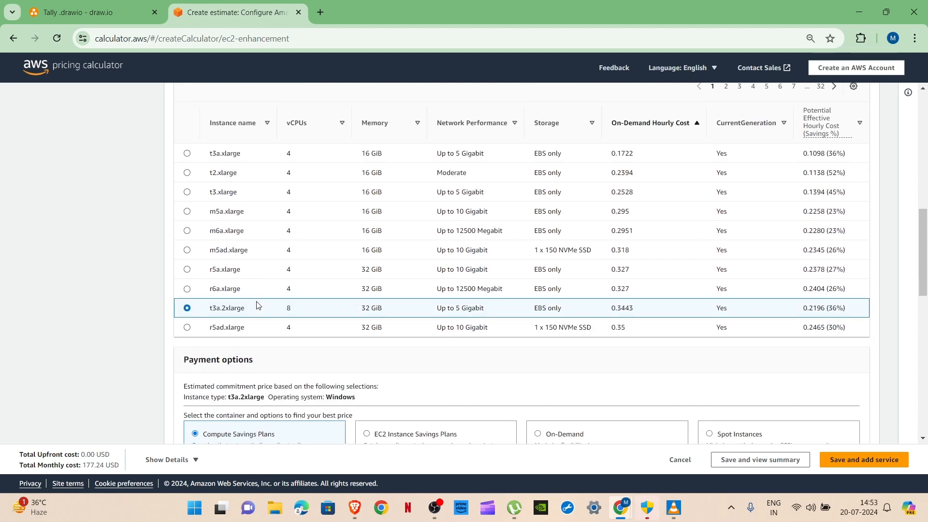
Check the second page of 4 vCPU instances, return to the first page and set the vCPU filter back to 8
scroll(802, 314, "up", 2)
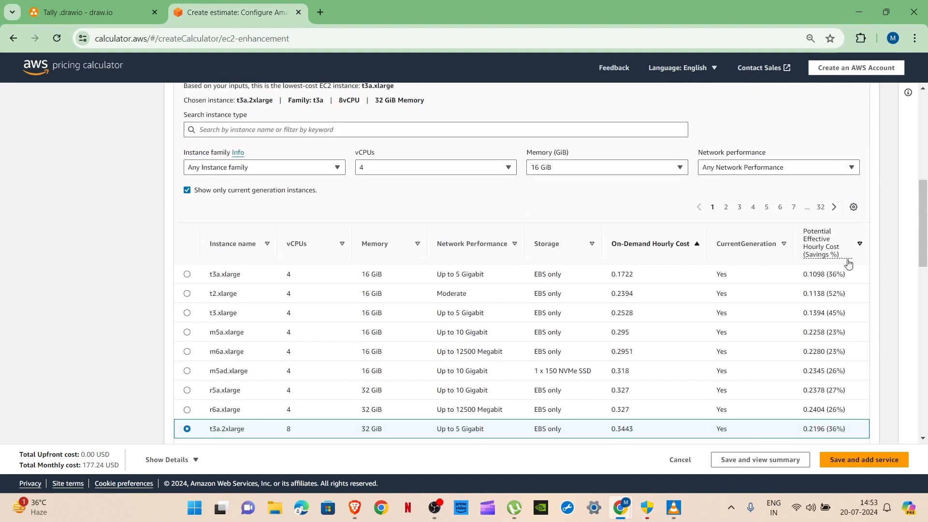
left_click(726, 207)
scroll(266, 308, "down", 1)
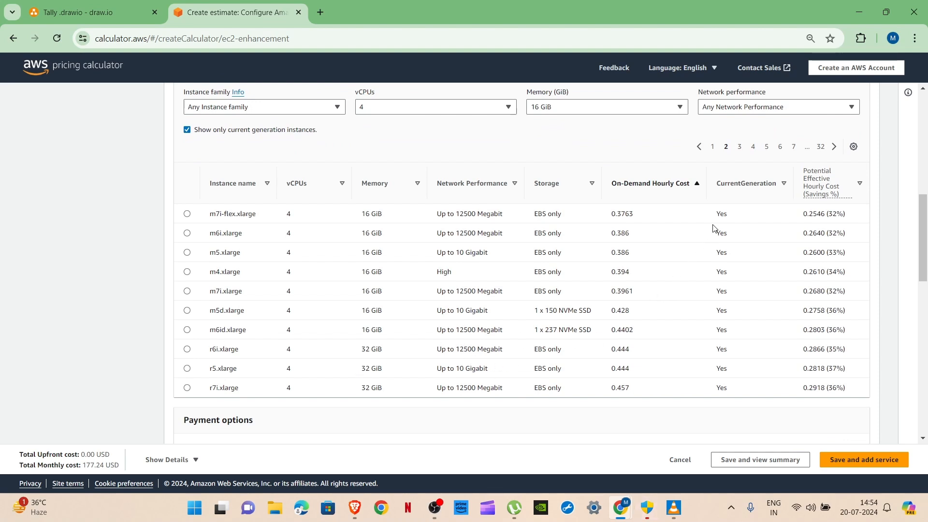
left_click(714, 147)
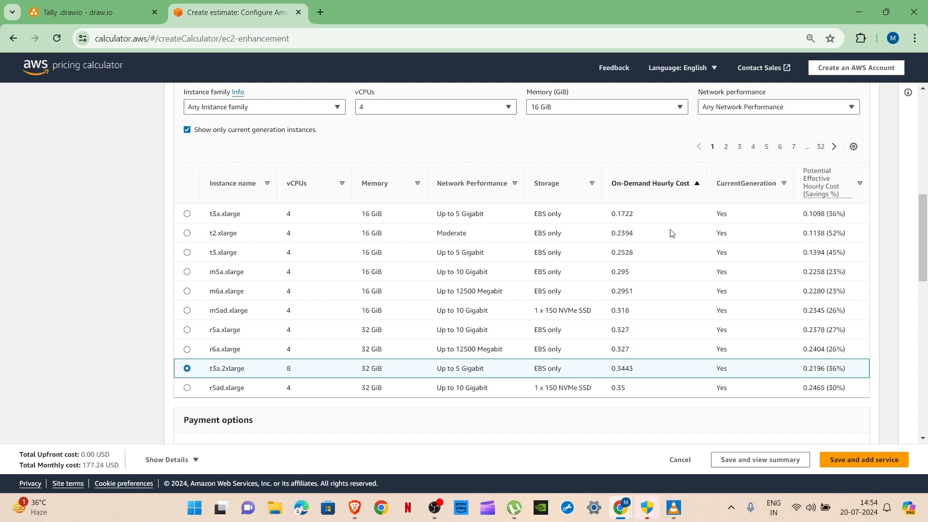
scroll(580, 222, "up", 1)
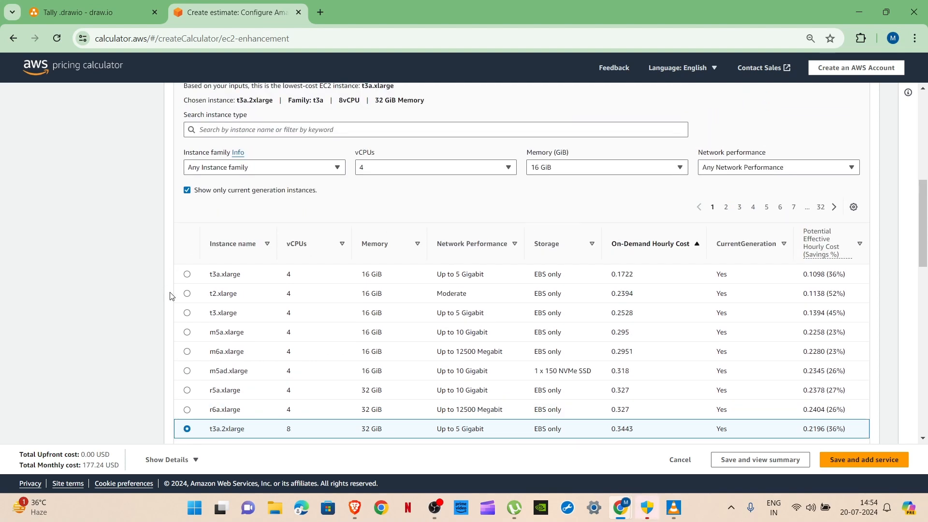
left_click(498, 167)
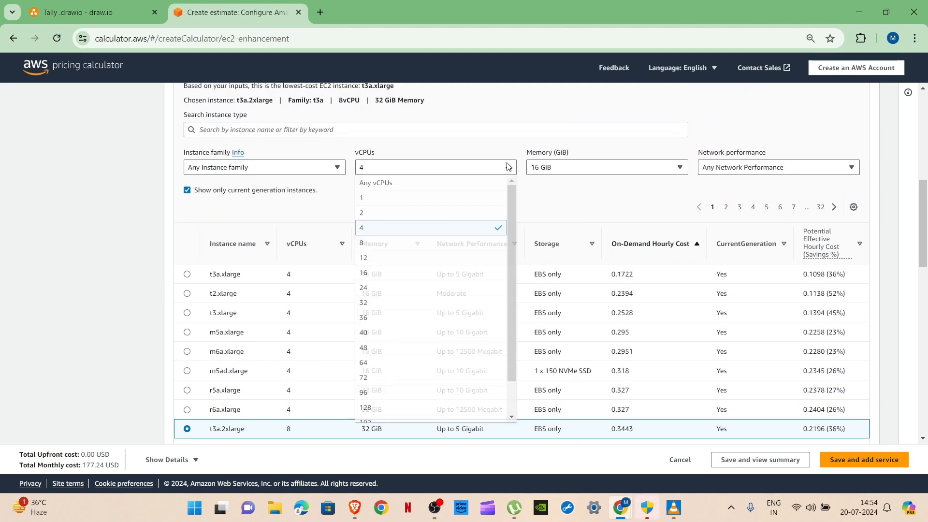
left_click(416, 251)
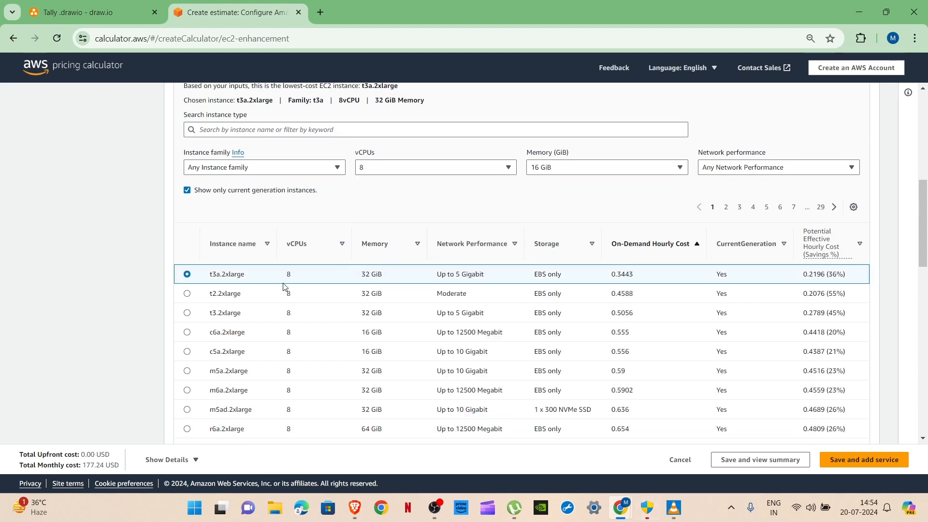
Compare the payment options by choosing On-Demand, Compute Savings Plans and EC2 Instance Savings Plans with a 1 year reservation term in turn
scroll(410, 242, "down", 6)
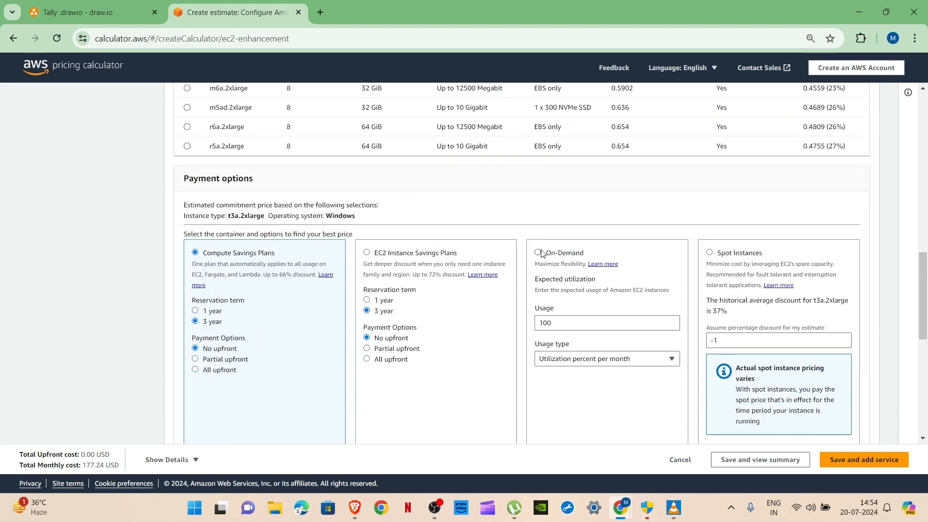
scroll(541, 253, "down", 1)
left_click(539, 193)
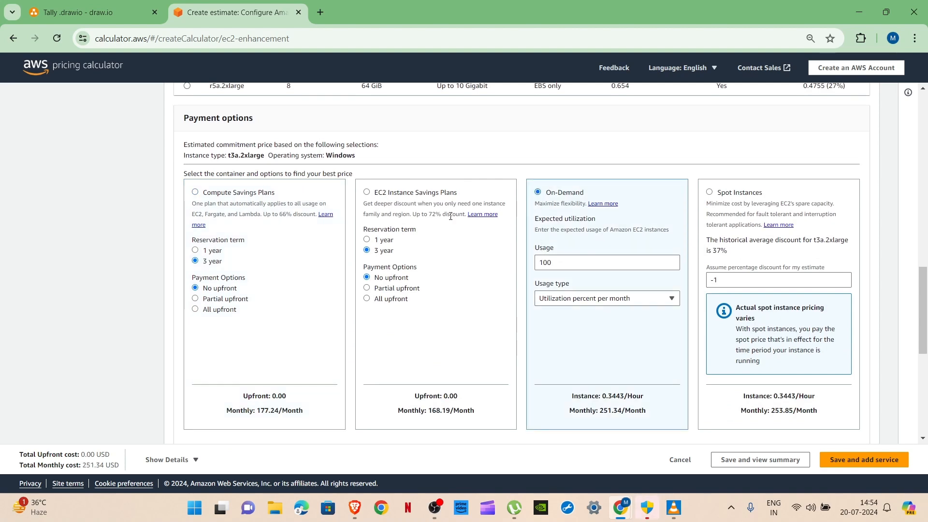
left_click(195, 192)
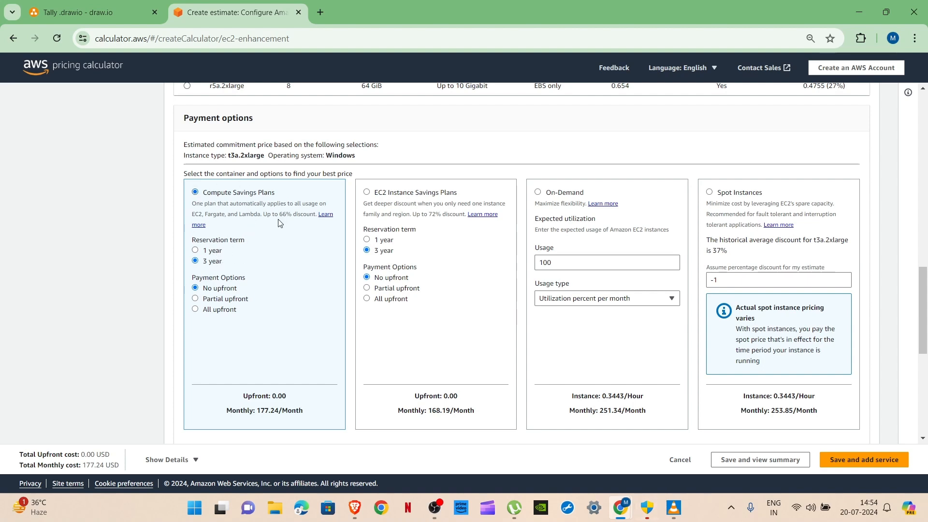
left_click(366, 193)
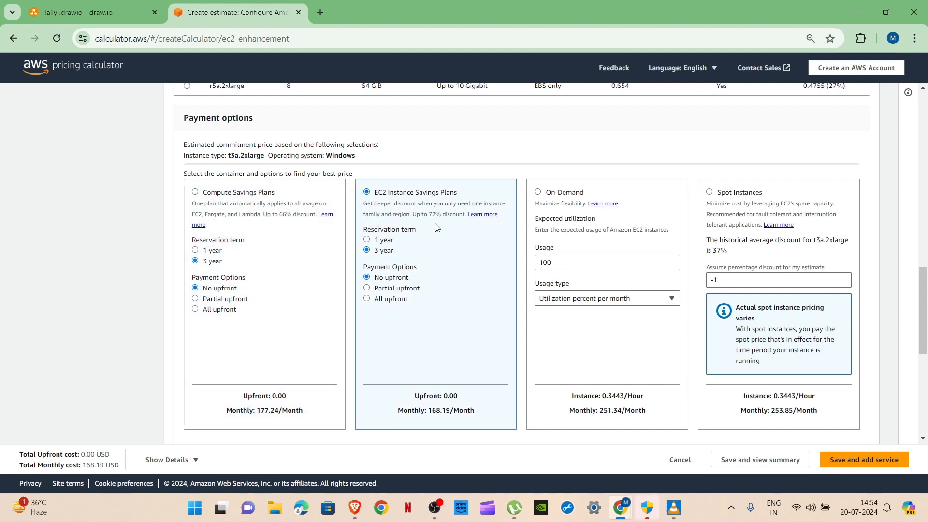
left_click(383, 241)
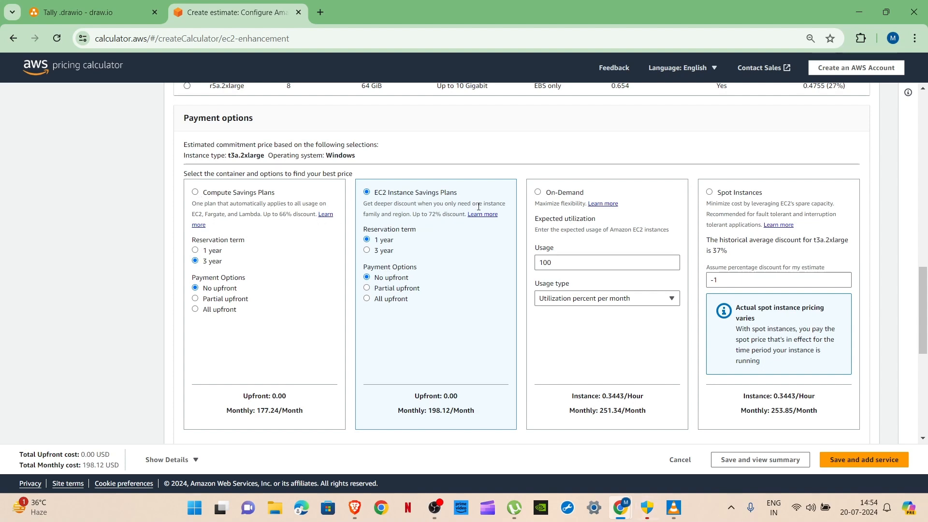
Choose On-Demand as the payment option with an expected usage of 10 Hours / Day
left_click(538, 193)
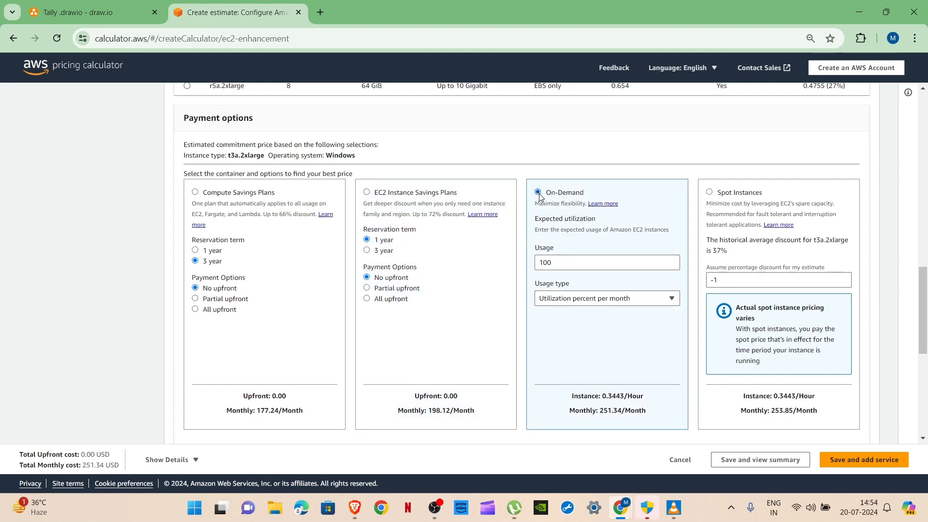
left_click(654, 298)
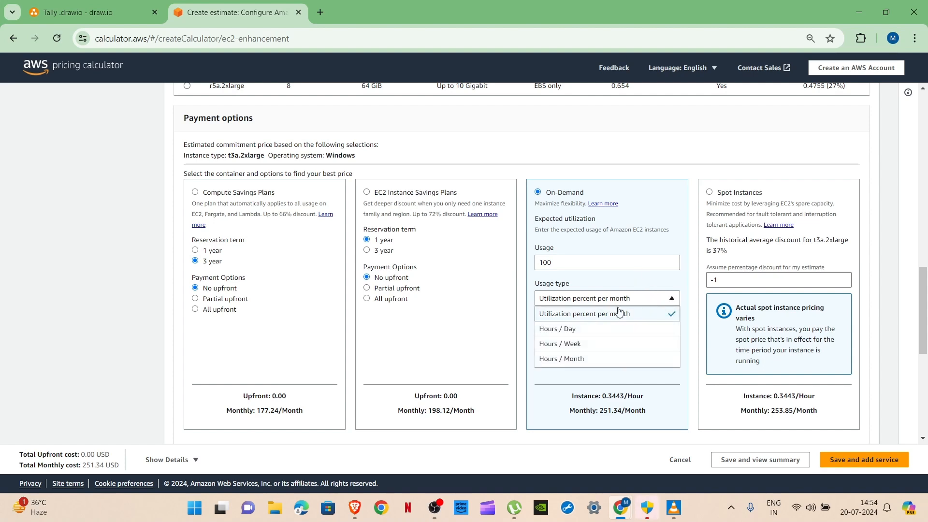
left_click(574, 330)
left_click(576, 262)
key("BackSpace")
left_click(588, 336)
Set the instance's Amazon Elastic Block Store storage amount to 100 GB with a Daily snapshot frequency
scroll(589, 335, "down", 3)
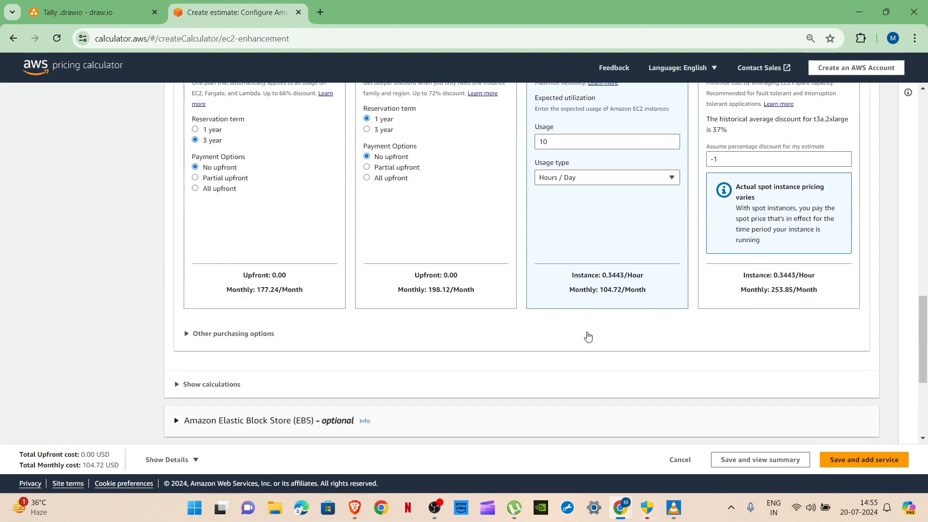
scroll(588, 335, "down", 4)
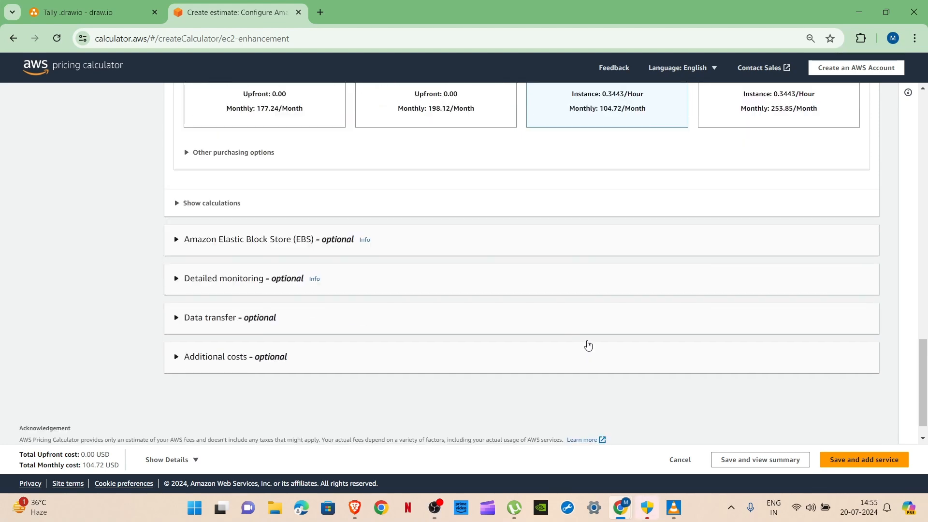
left_click(176, 241)
scroll(341, 268, "down", 4)
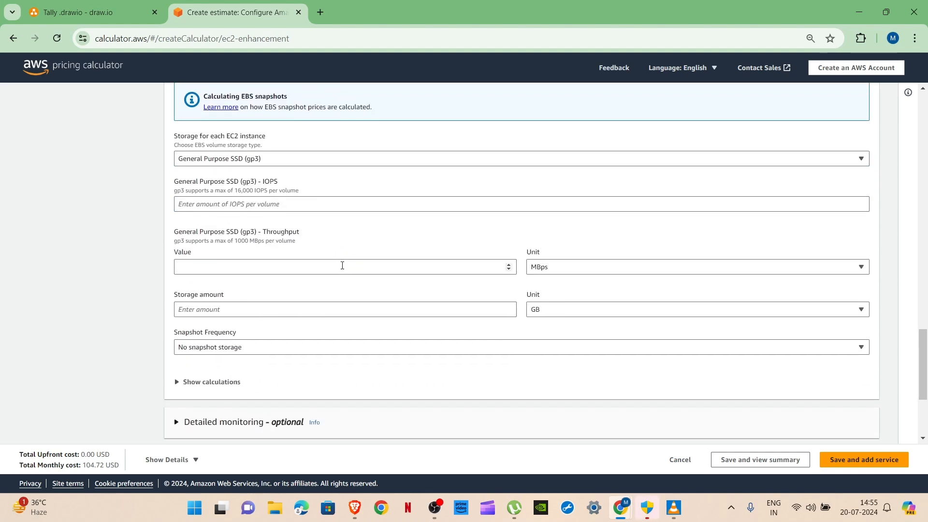
left_click(297, 308)
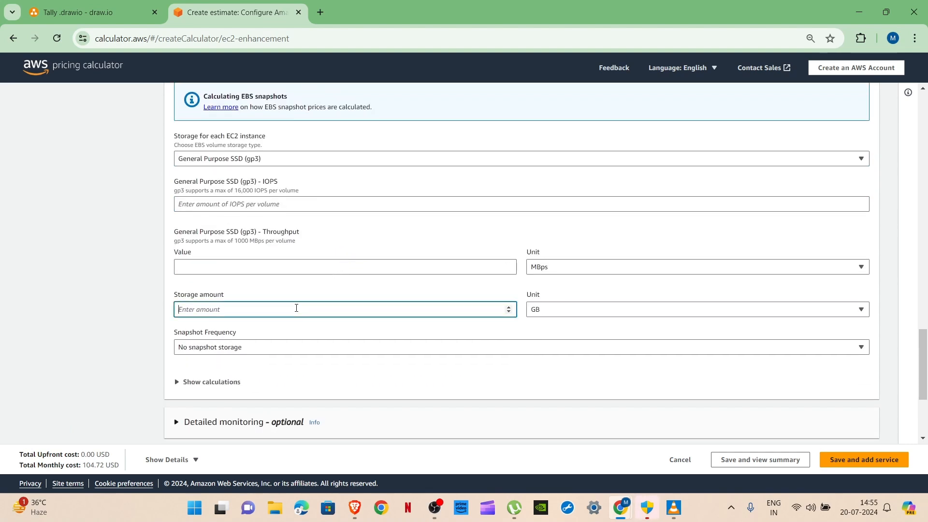
type("100")
left_click(252, 348)
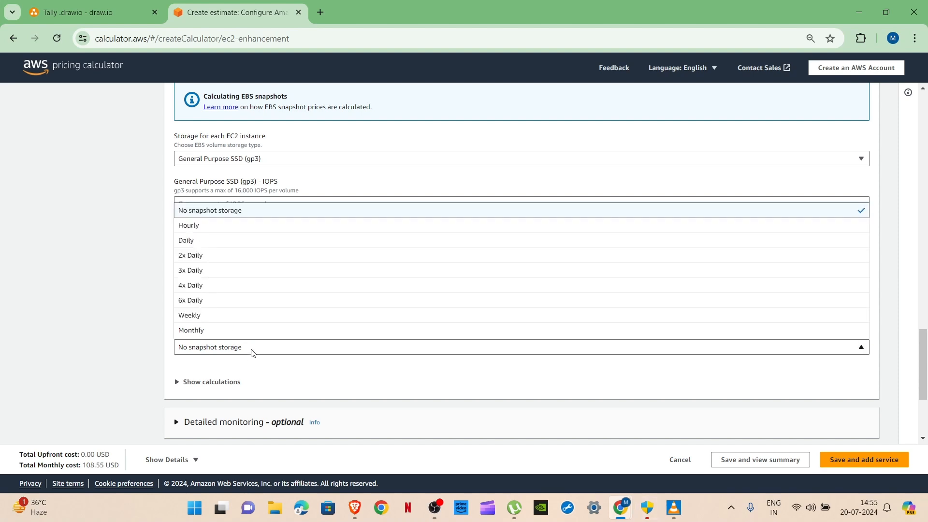
left_click(255, 244)
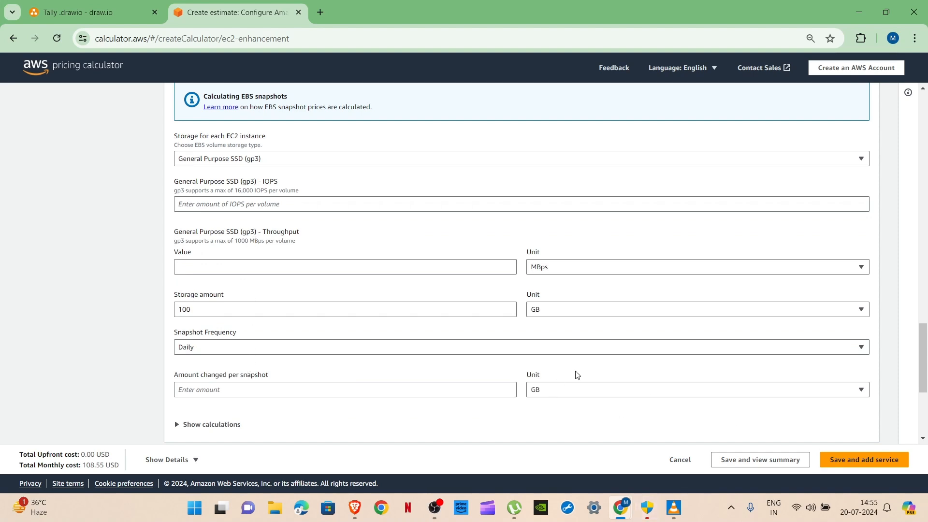
Set the amount changed per snapshot to 4 GB and expand the EBS cost calculations
scroll(190, 342, "down", 1)
left_click(221, 332)
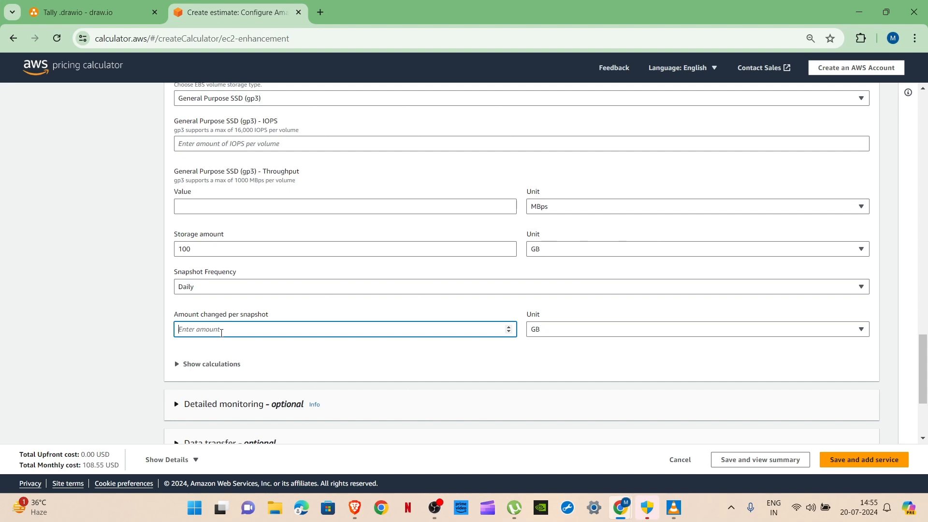
type("4")
left_click(277, 368)
scroll(285, 357, "up", 1)
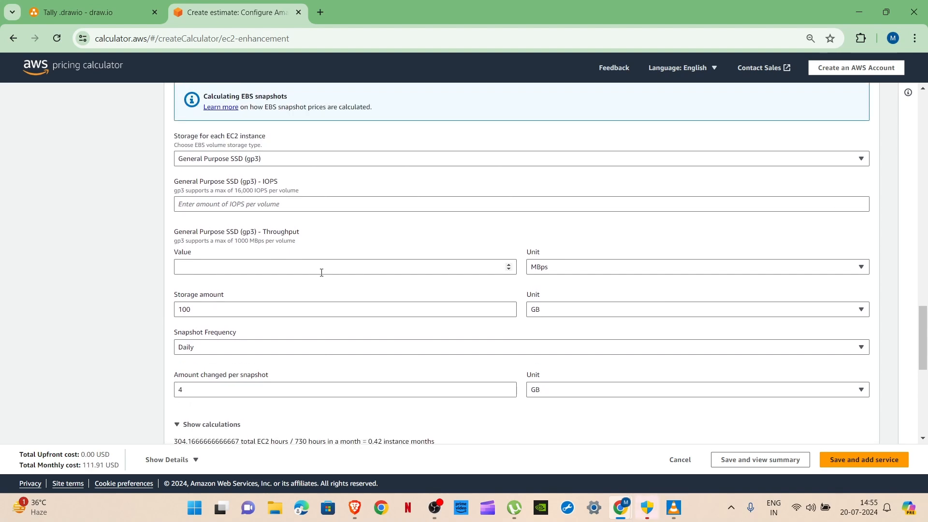
scroll(332, 195, "up", 1)
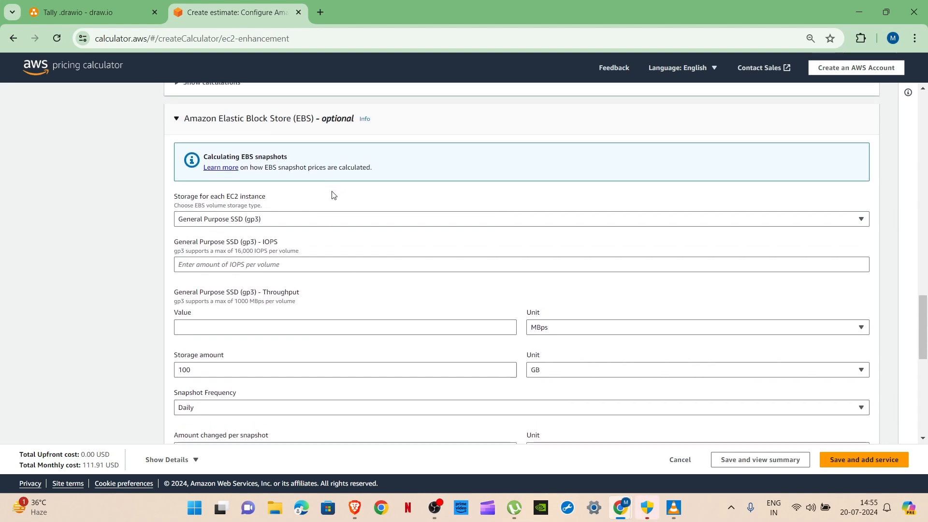
Compare the EBS volume types by choosing General Purpose SSD (gp2) and returning to General Purpose SSD (gp3)
left_click(328, 221)
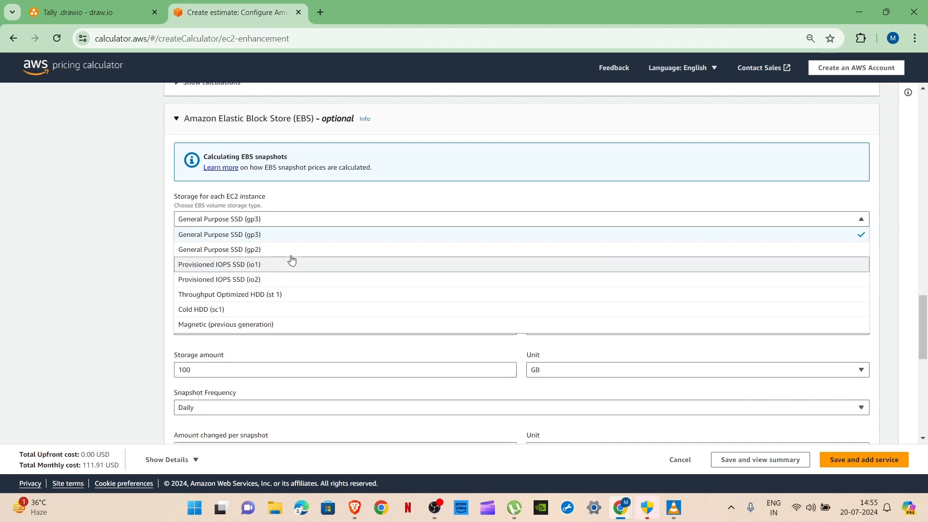
left_click(290, 237)
left_click(295, 223)
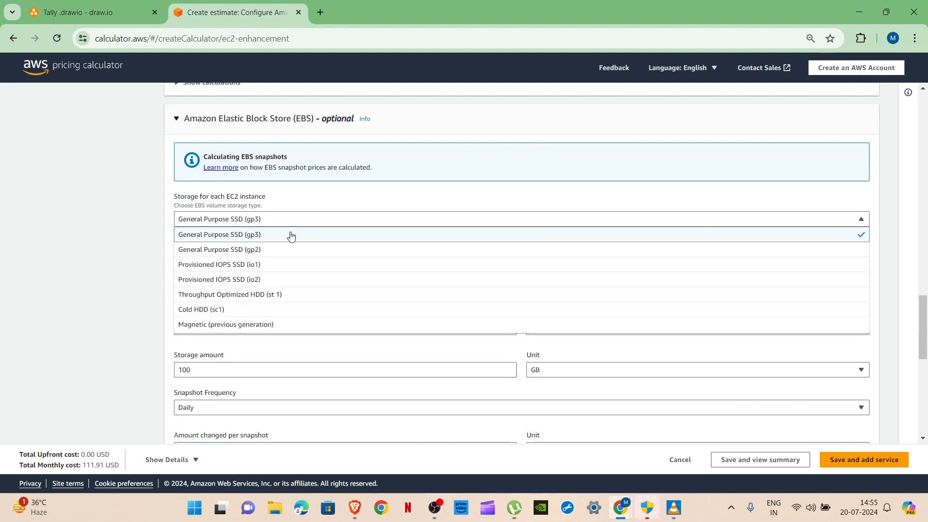
left_click(279, 256)
left_click(298, 220)
left_click(275, 240)
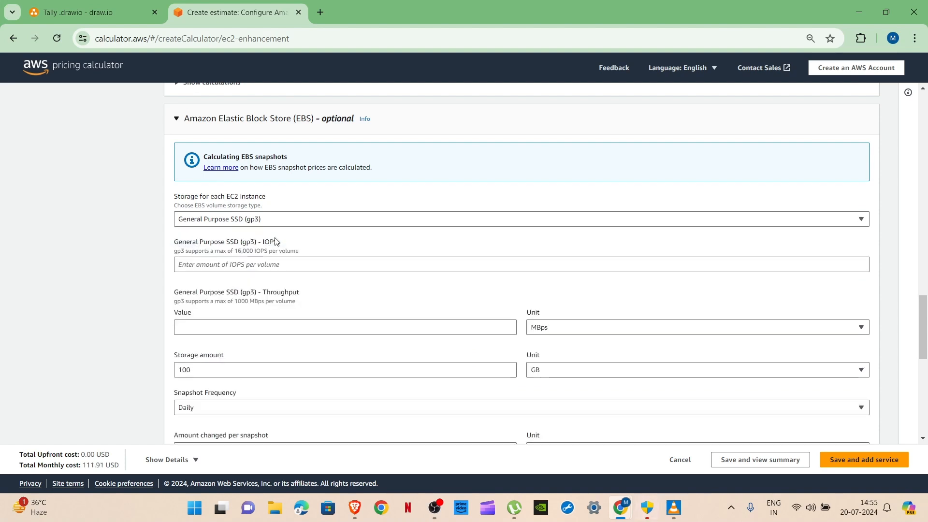
Review the payment and EBS settings, and save the EC2 configuration to the estimate to add another service
scroll(666, 327, "up", 2)
scroll(666, 327, "up", 2)
scroll(666, 328, "down", 8)
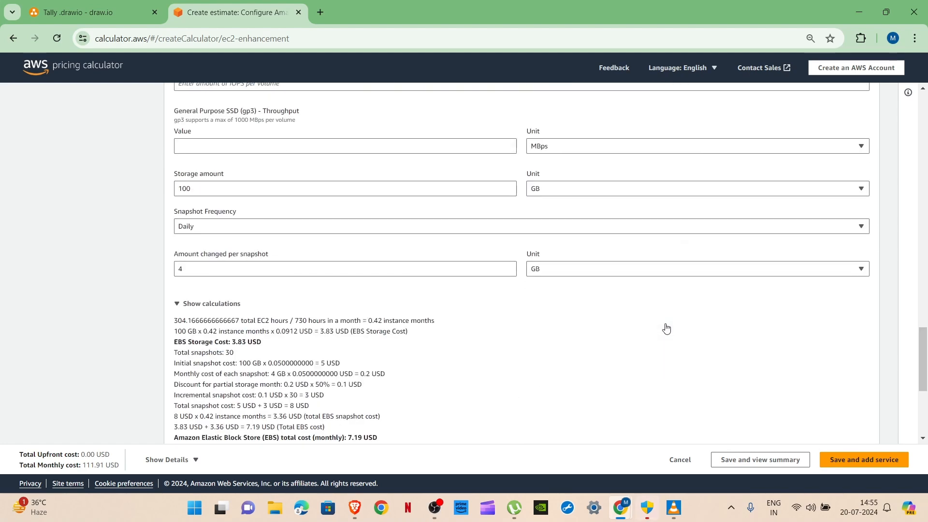
left_click(835, 459)
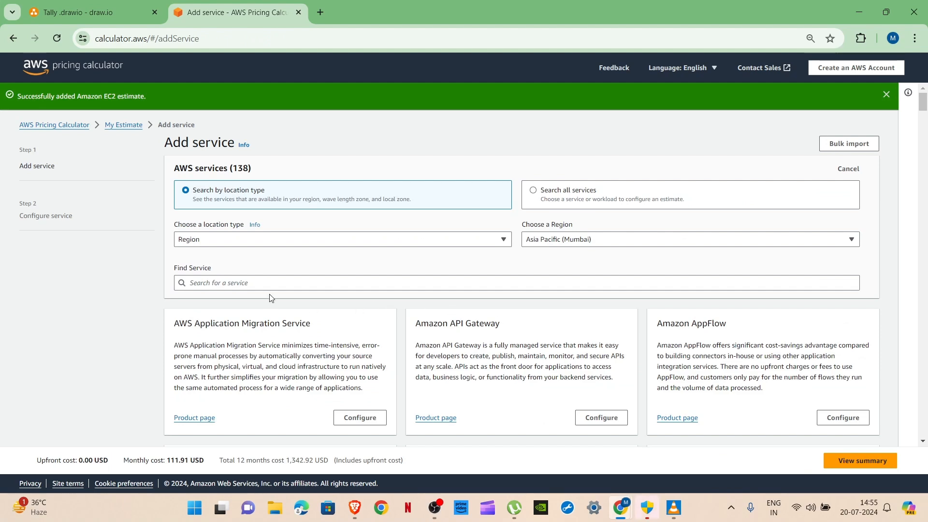
Check the Tally architecture diagram in draw.io, search the AWS services for ec2 and start configuring Amazon EC2
left_click(233, 281)
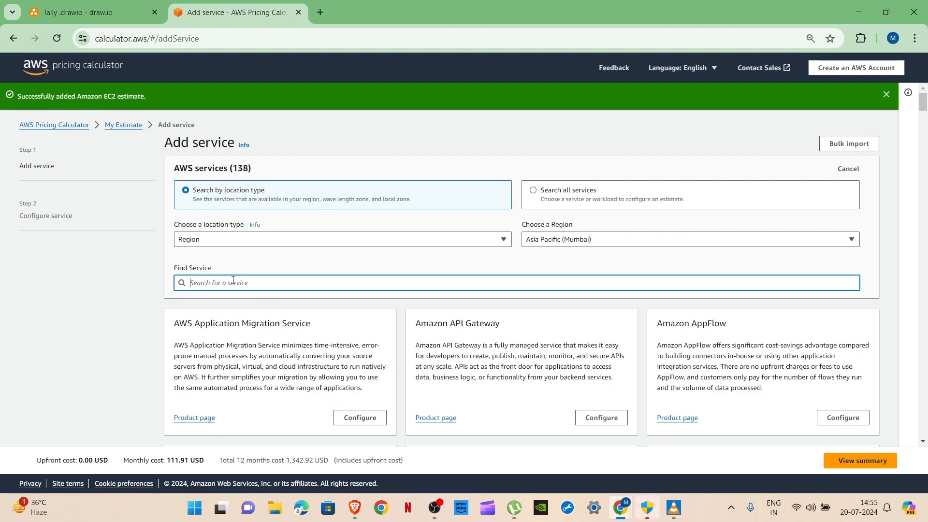
left_click(92, 12)
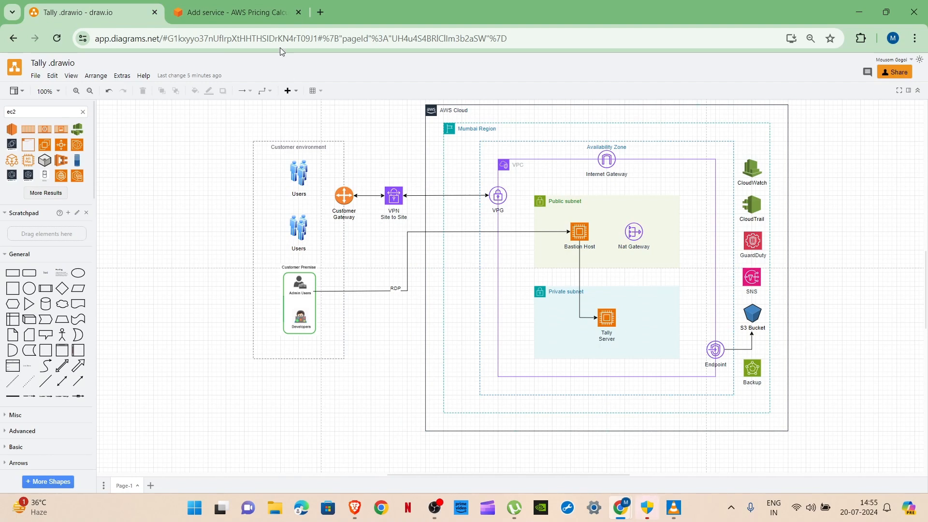
left_click(250, 13)
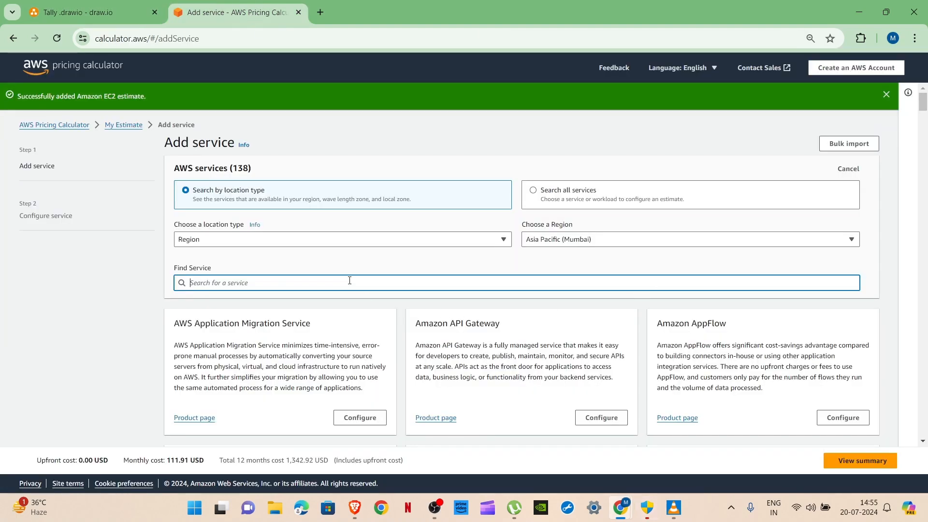
type("ec2")
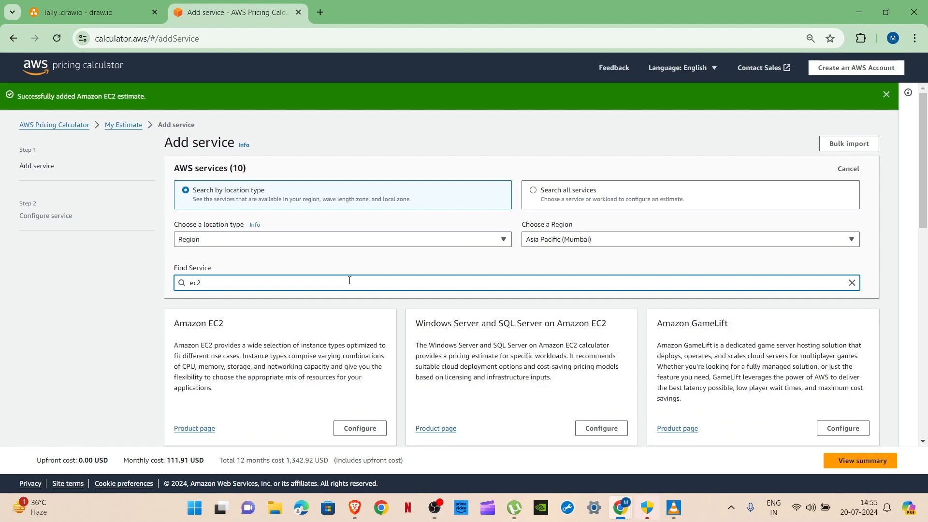
left_click(356, 430)
Enter "bastion host" as the EC2 description and set the operating system to Windows Server
left_click(217, 168)
type("bastion host")
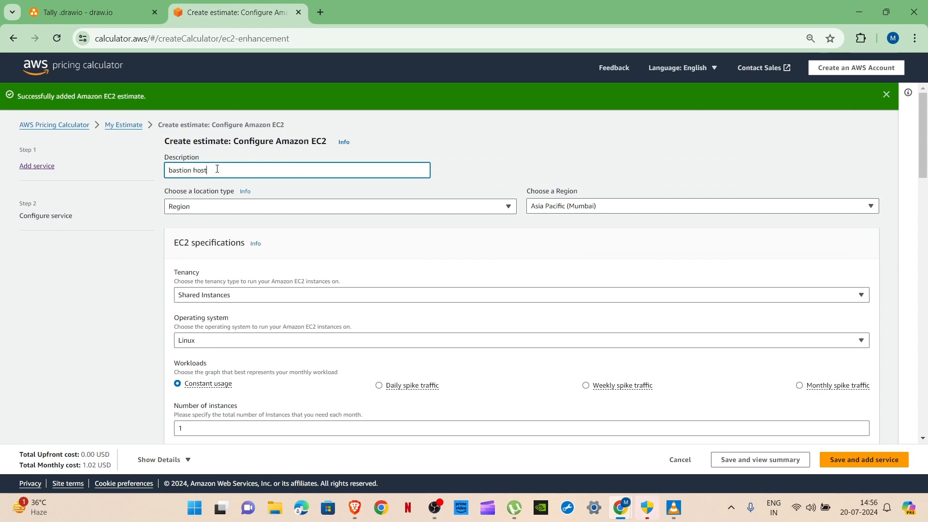
left_click(294, 341)
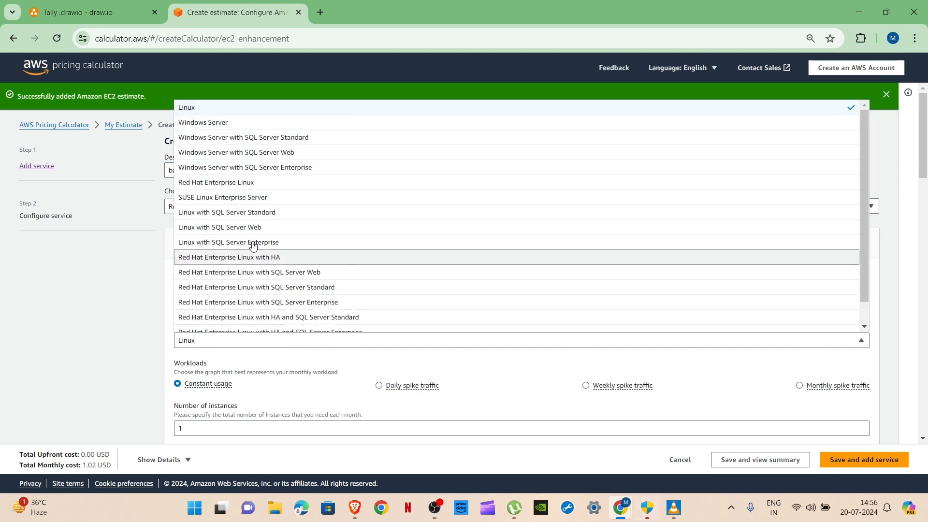
left_click(237, 124)
Filter the EC2 instances to 2 vCPUs and 4 GiB memory and select the t3a.medium instance
scroll(487, 299, "down", 6)
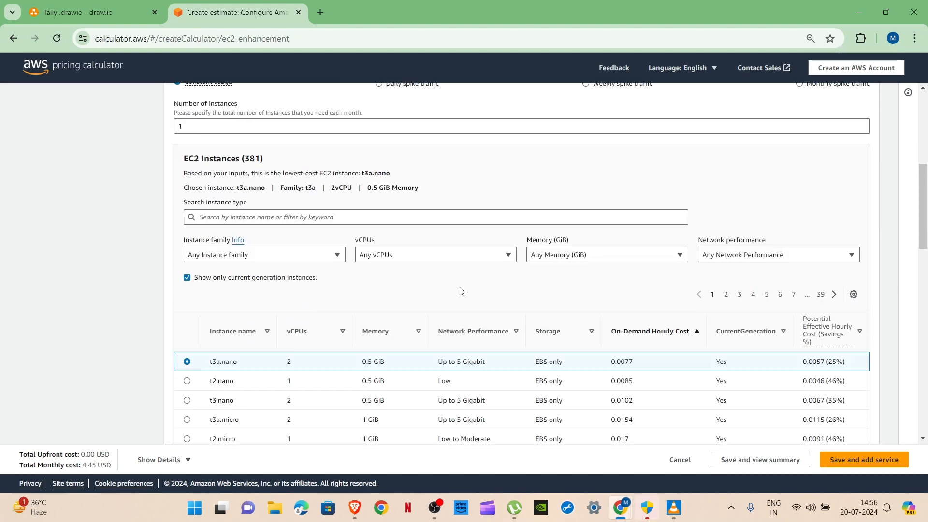
left_click(508, 255)
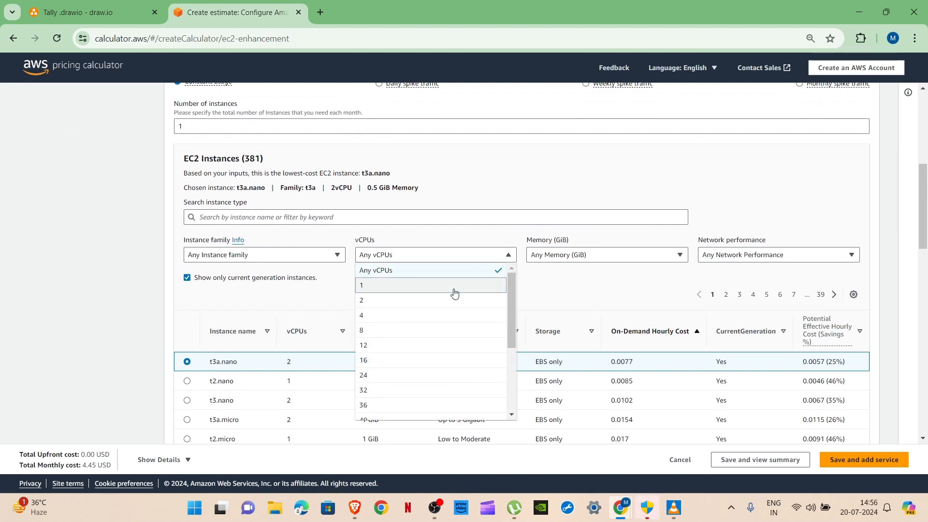
left_click(450, 301)
left_click(598, 258)
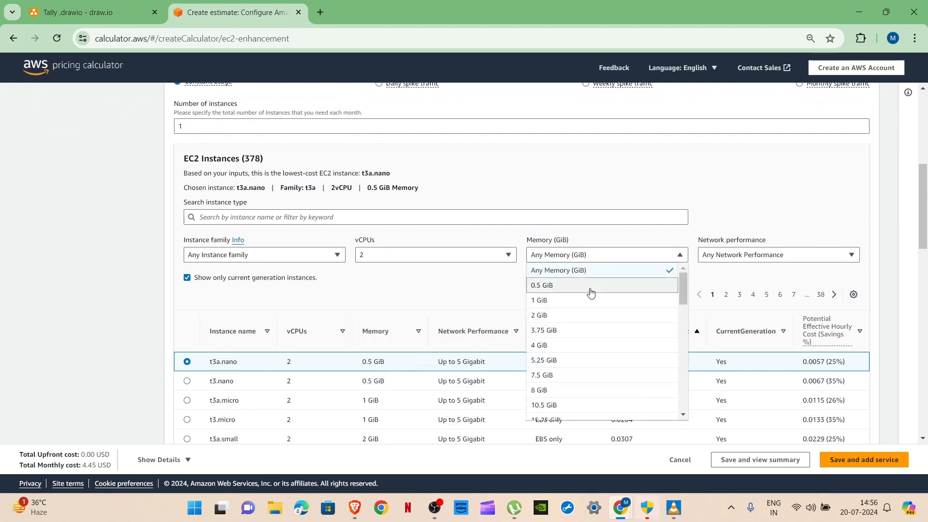
left_click(570, 346)
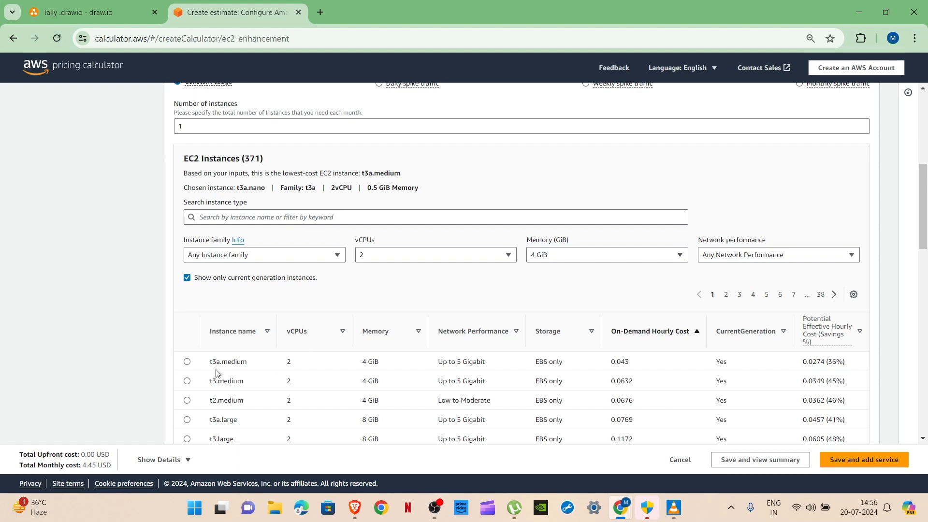
left_click(187, 362)
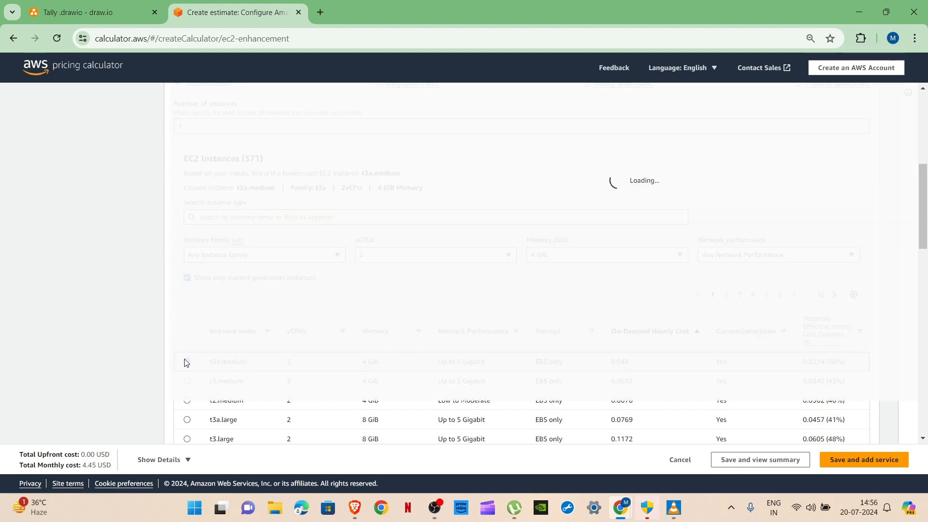
Choose On-Demand as the payment option for the t3a.medium instance
scroll(401, 303, "down", 10)
scroll(401, 304, "up", 3)
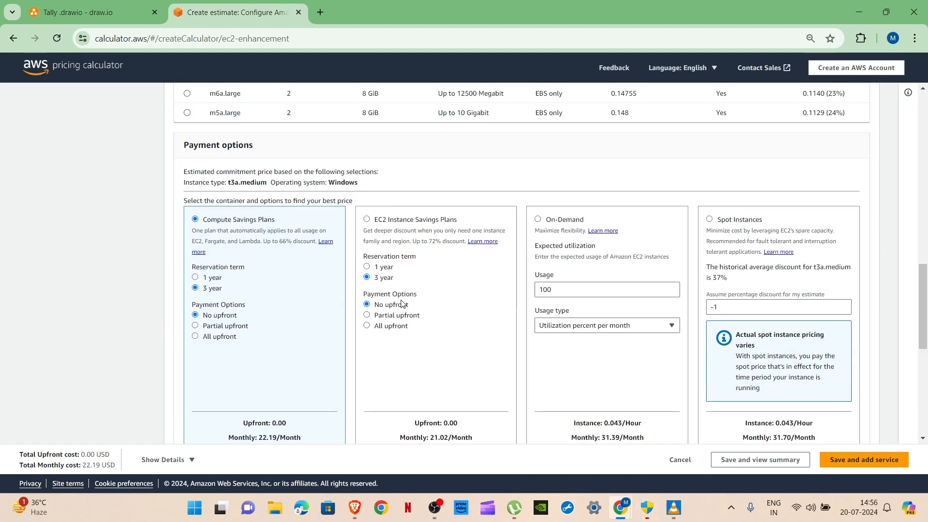
left_click(538, 220)
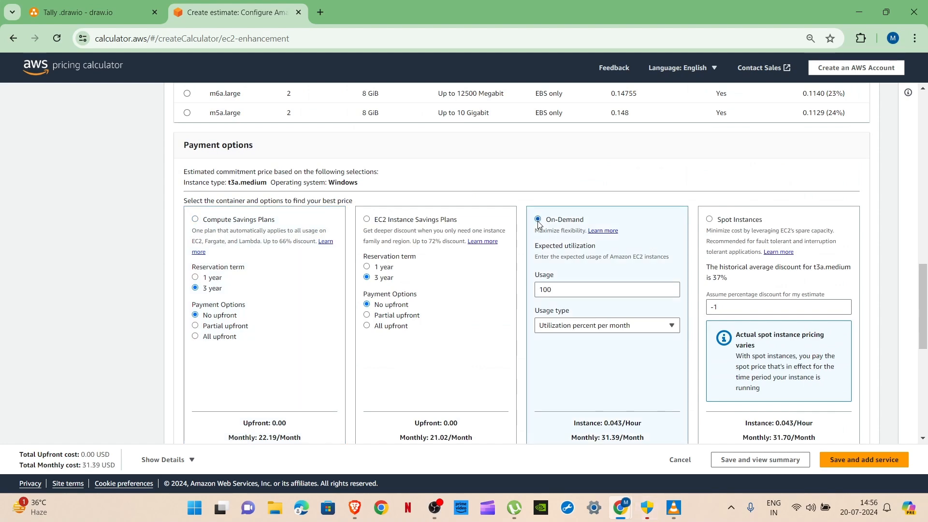
Set the bastion host's Amazon Elastic Block Store storage amount to 20 GB
scroll(417, 343, "down", 3)
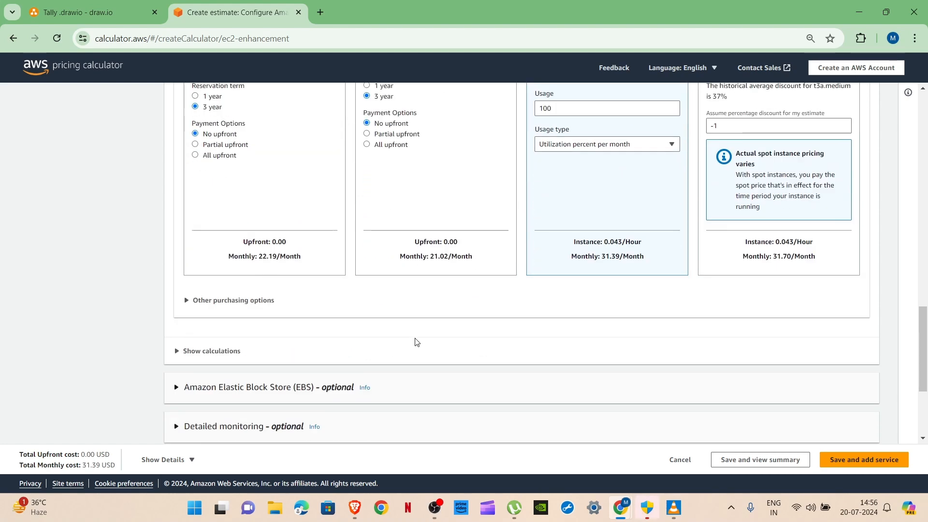
scroll(414, 341, "down", 1)
left_click(177, 328)
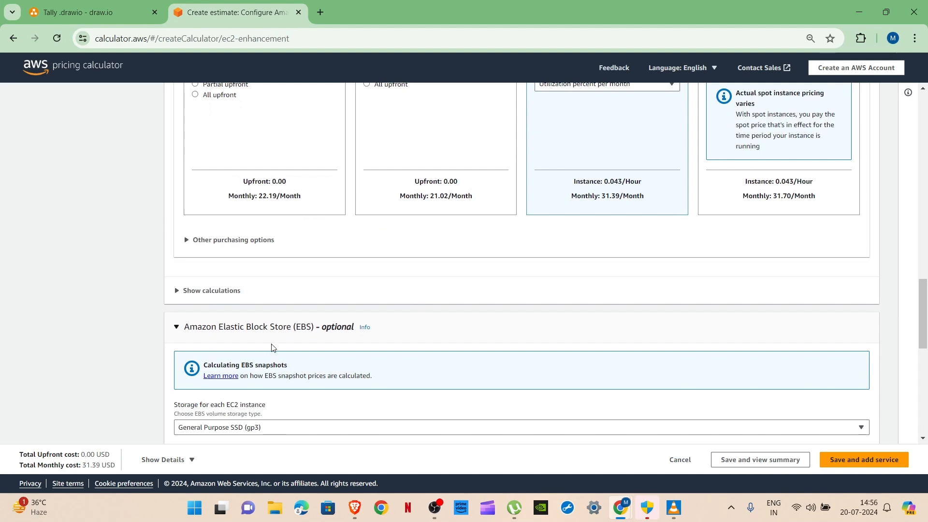
scroll(276, 345, "down", 4)
left_click(282, 338)
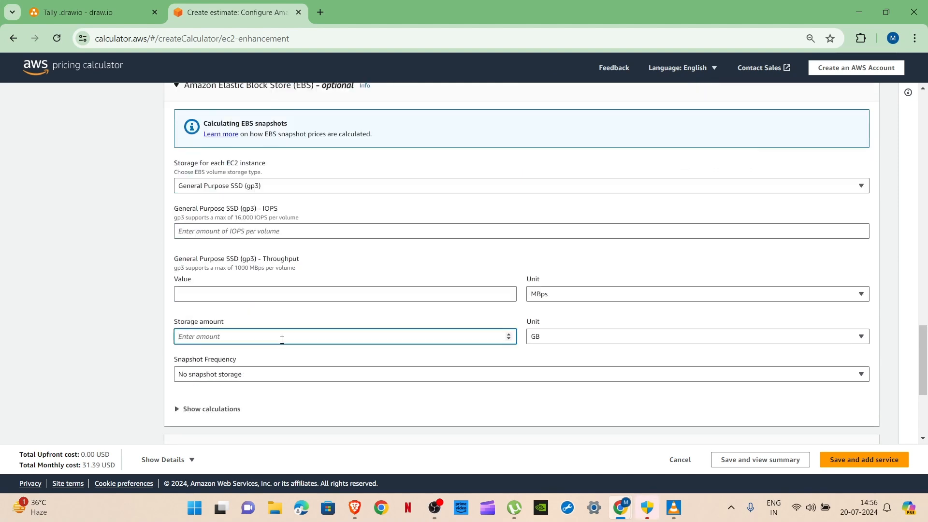
type("20")
Check the bastion host in the architecture diagram and save its EC2 configuration to the estimate as a service
left_click(92, 13)
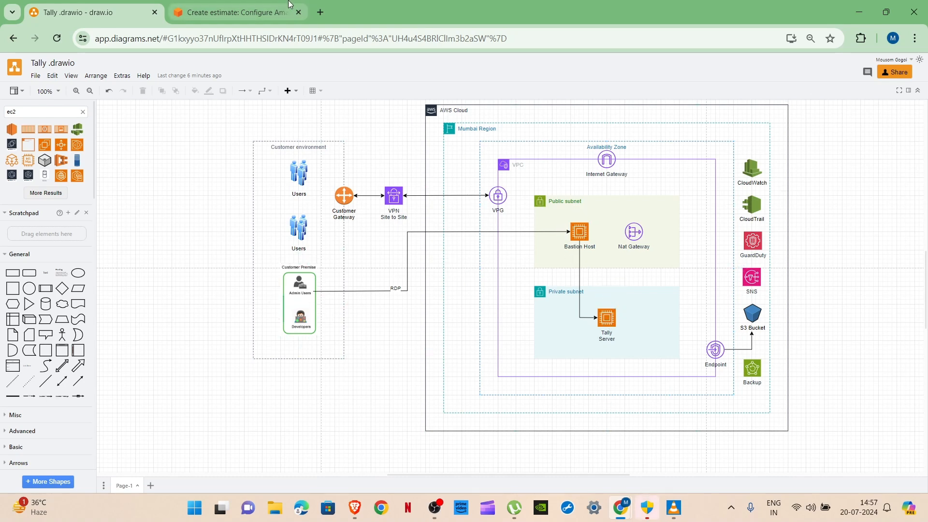
left_click(264, 10)
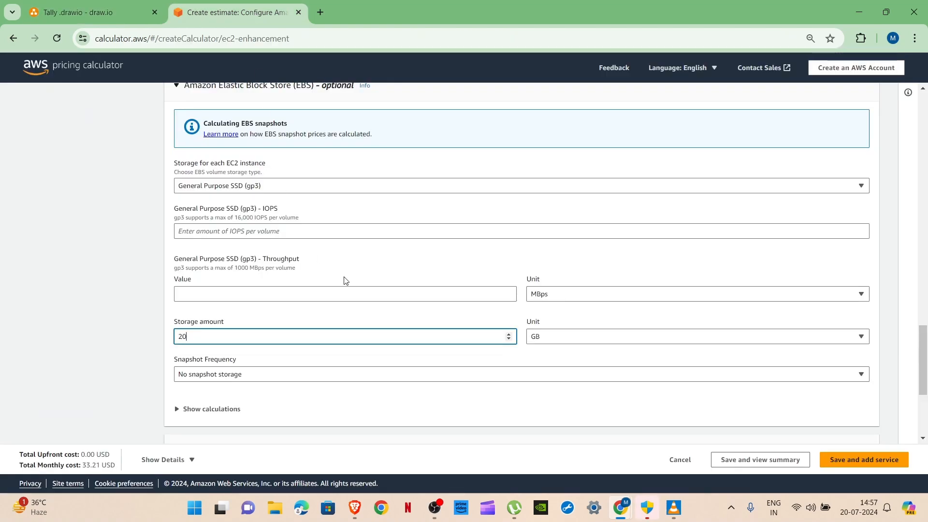
left_click(851, 461)
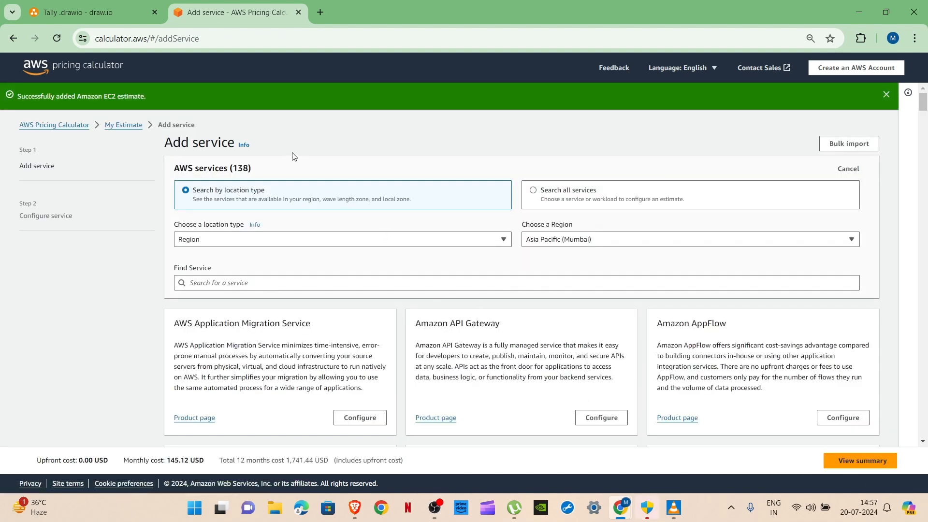
Look up the remaining services in the architecture diagram and search the AWS services for vpn
left_click(118, 11)
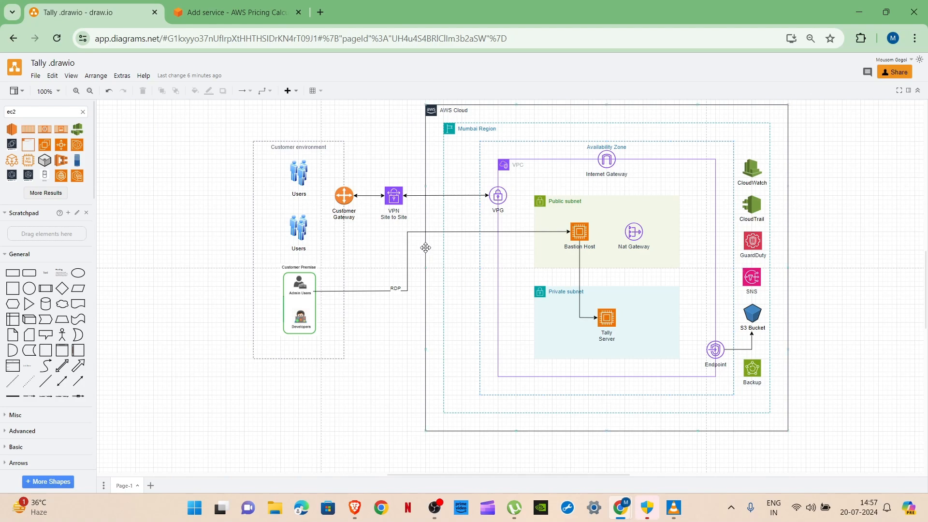
left_click(184, 21)
left_click(237, 278)
type("vpn")
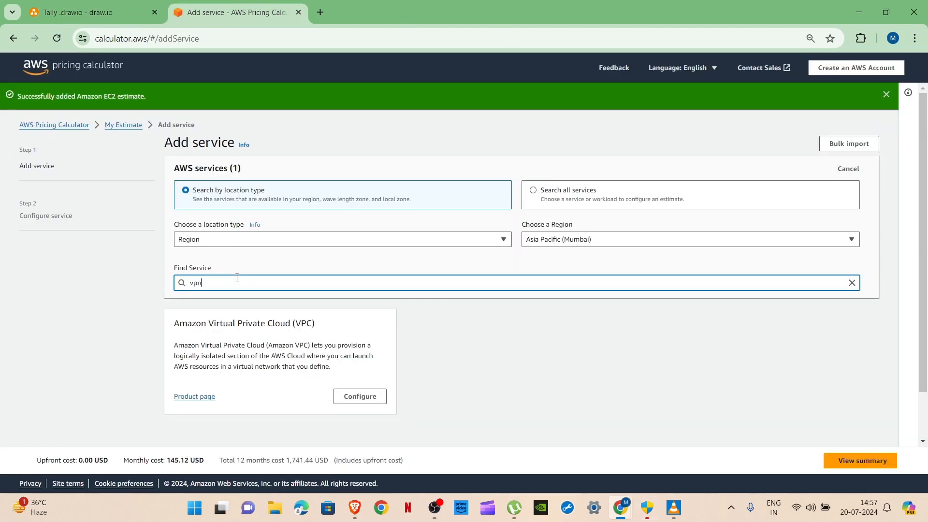
Configure Amazon VPC with 1 Site-to-Site VPN connection and save it to the estimate as a service
left_click(373, 399)
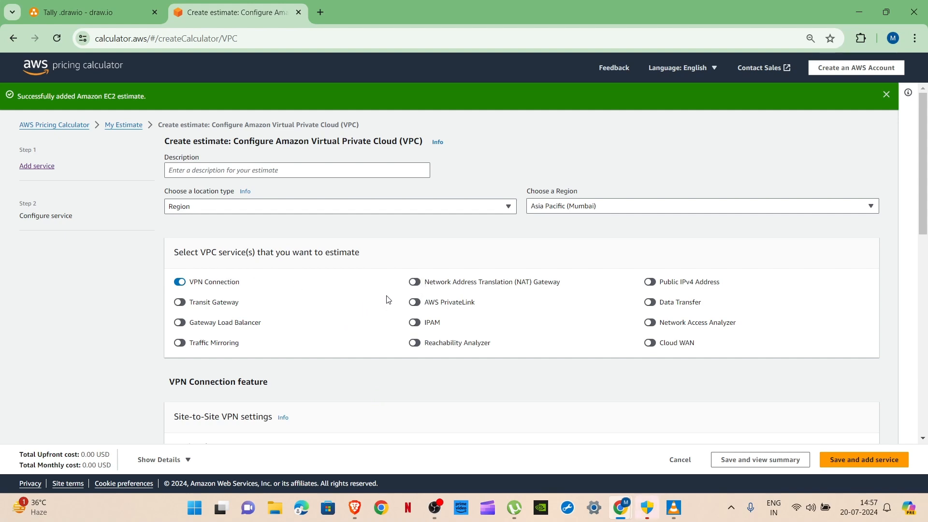
scroll(370, 315, "down", 3)
left_click(260, 281)
type("1")
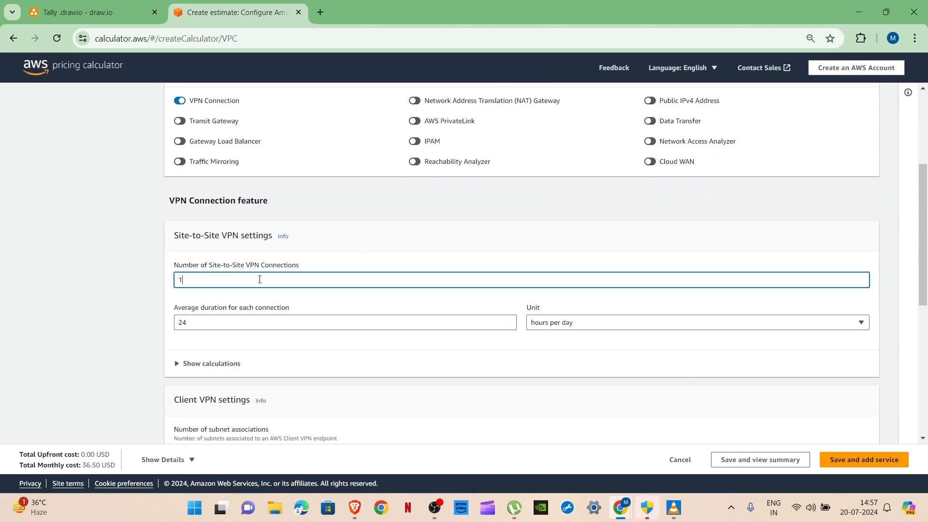
scroll(458, 418, "down", 3)
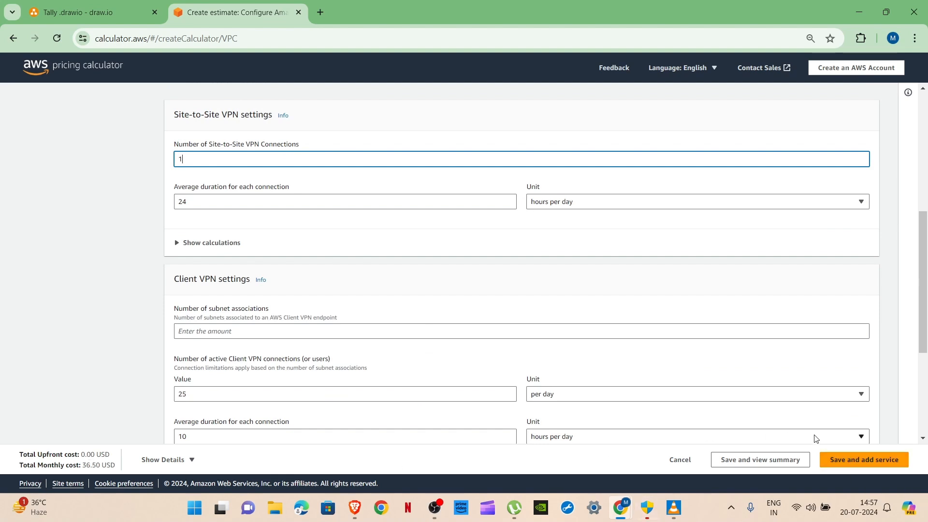
left_click(865, 460)
Search the AWS services for nat and configure another Amazon VPC entry with NAT Gateway enabled and VPN Connection disabled
left_click(273, 285)
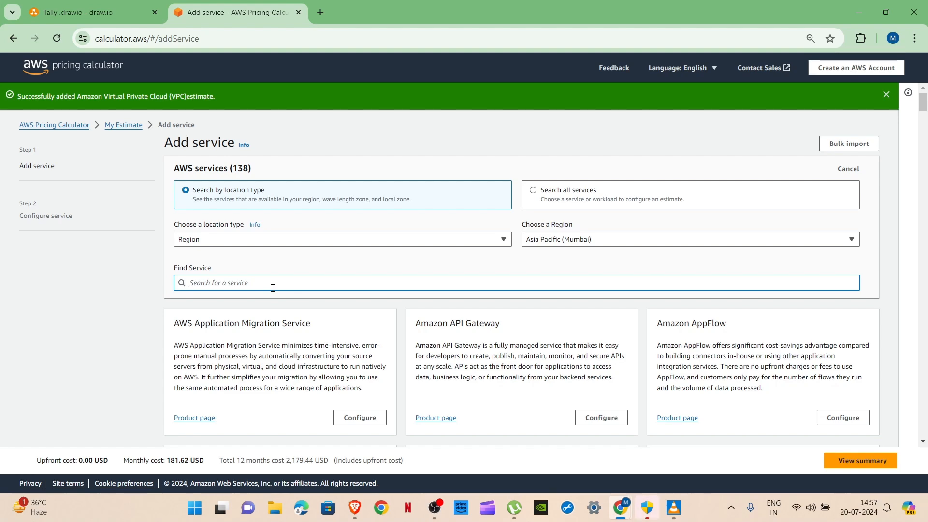
type("nat")
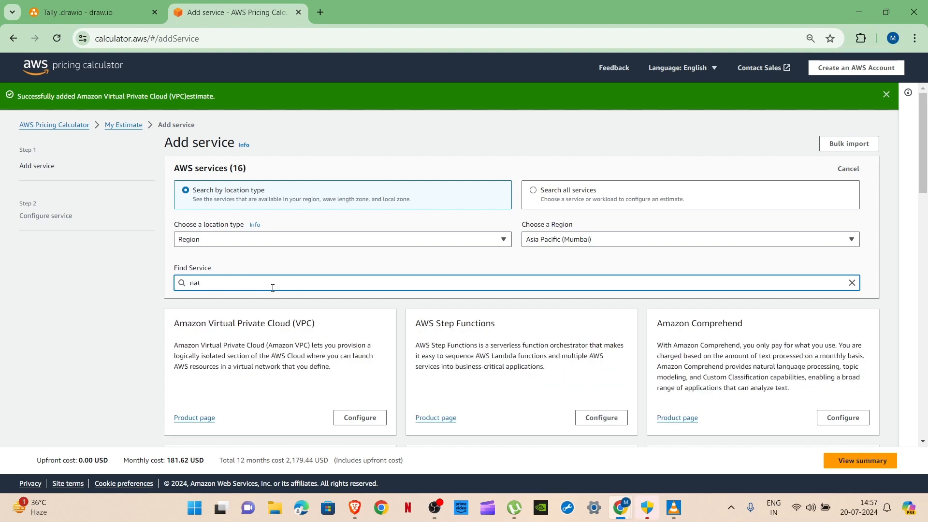
left_click(350, 417)
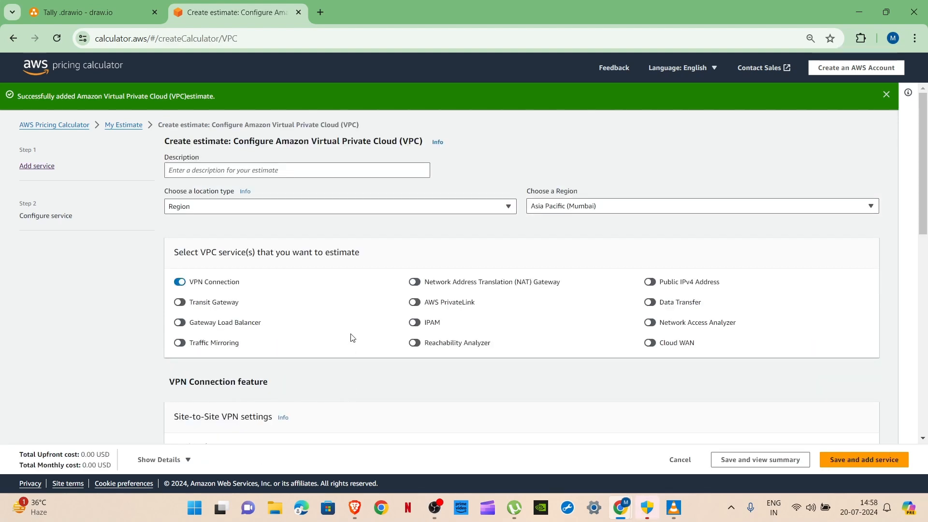
left_click(417, 284)
left_click(180, 282)
scroll(321, 292, "down", 3)
scroll(400, 300, "down", 1)
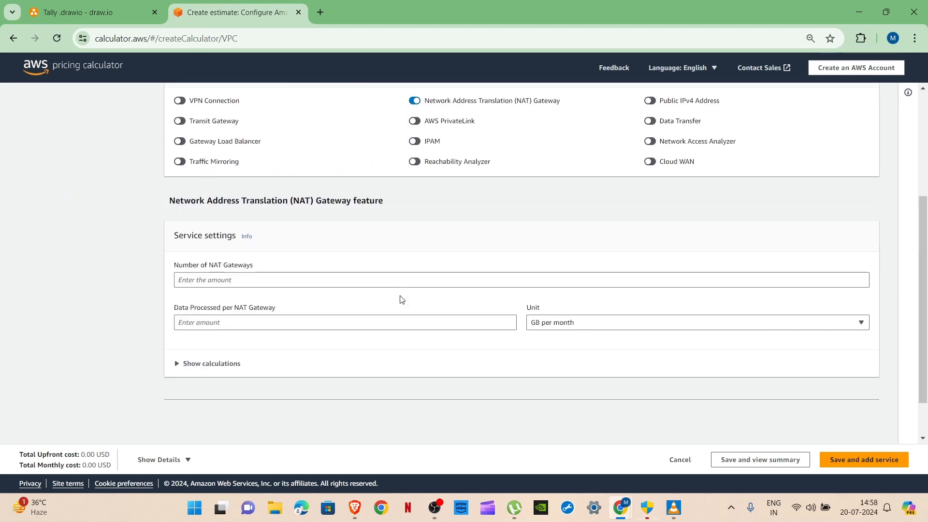
Set 1 NAT gateway with 20 GB of data processed per month and save the service to the estimate
left_click(259, 278)
type("1")
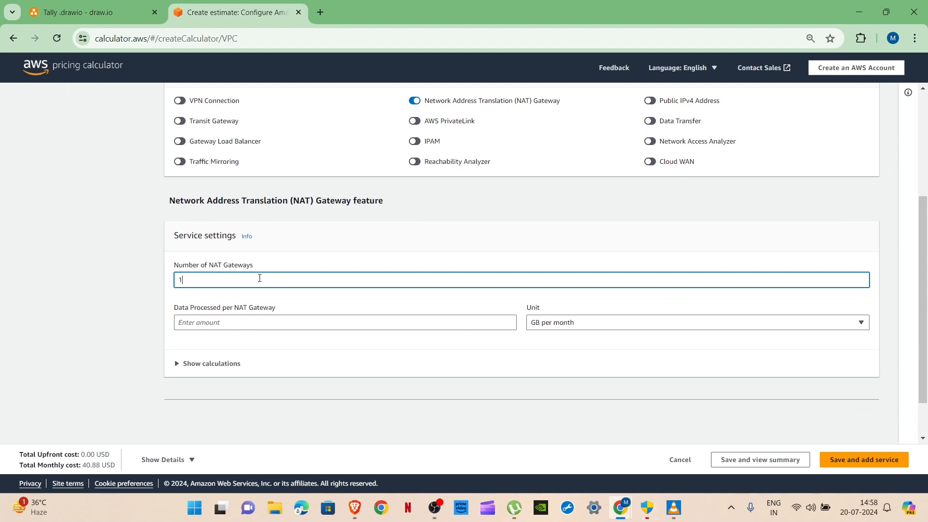
left_click(587, 325)
left_click(589, 329)
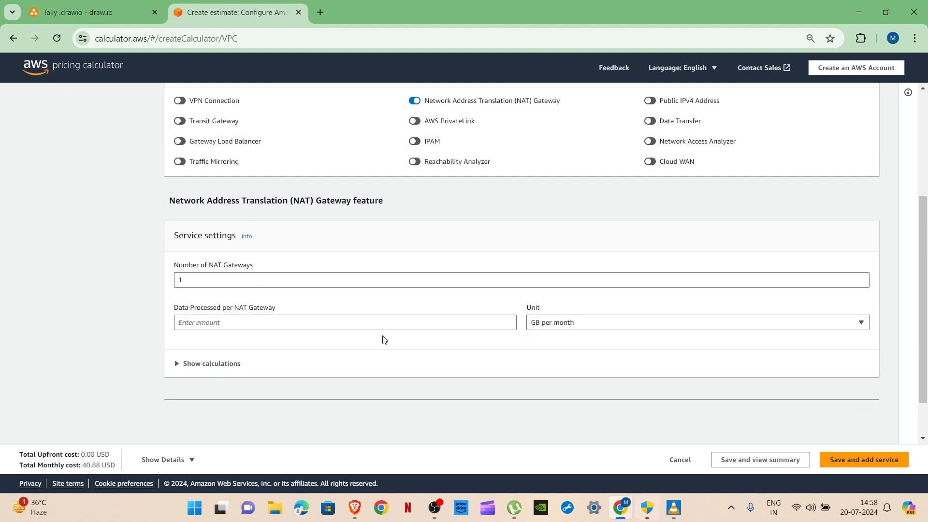
left_click(271, 325)
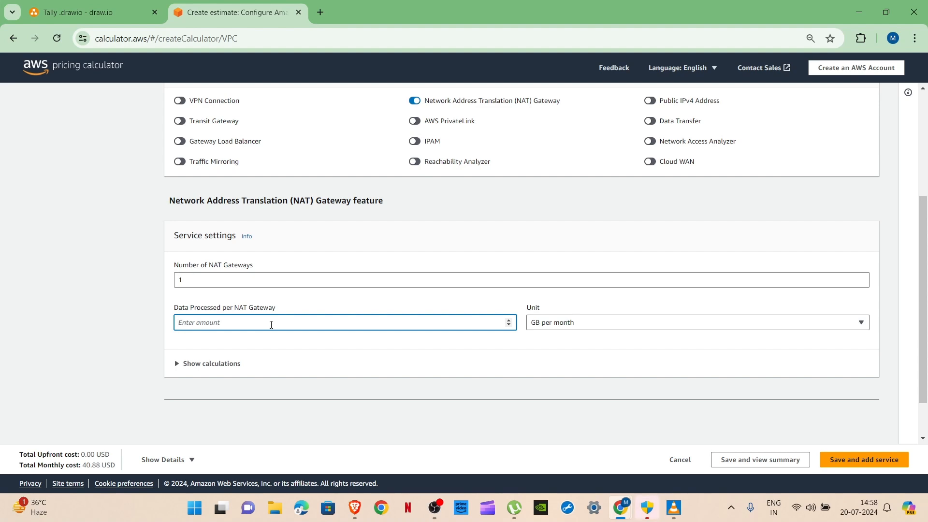
type("20")
key("BackSpace")
key("BackSpace")
type("10")
key("BackSpace")
type("20")
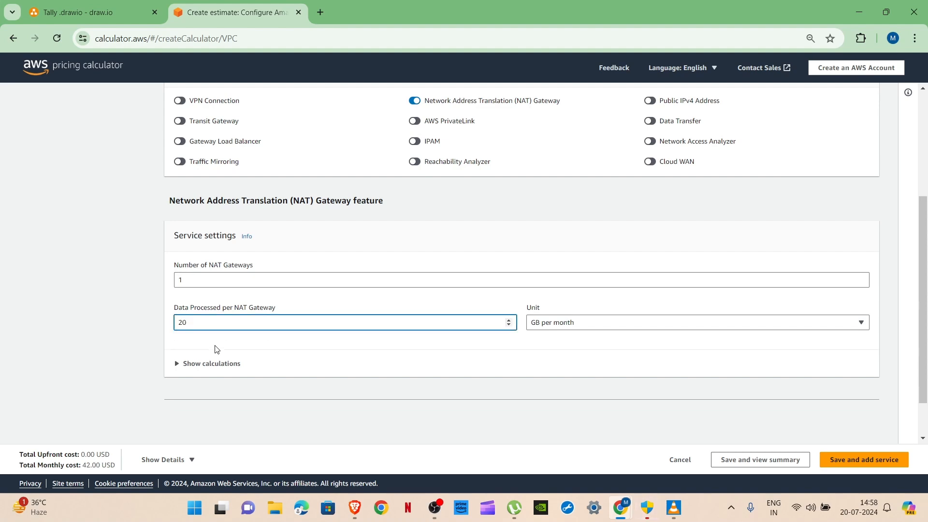
left_click(840, 461)
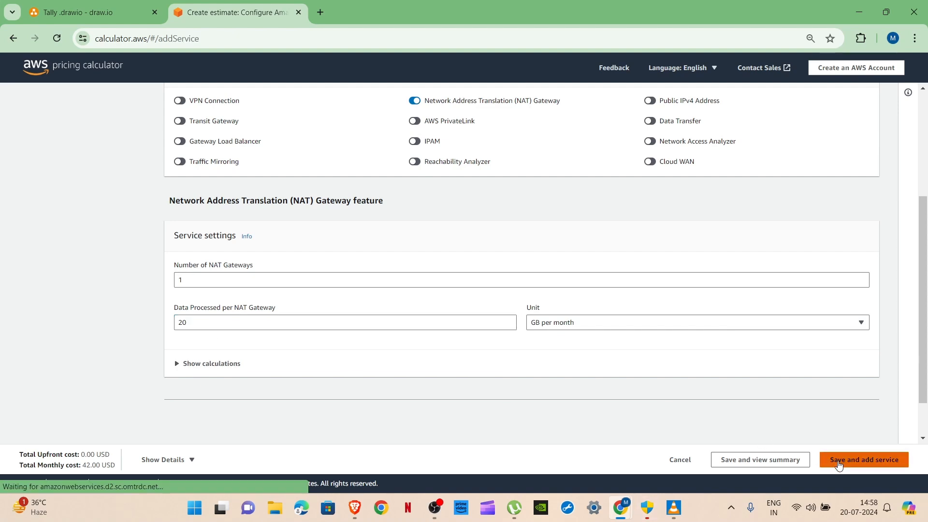
Check the architecture diagram for the remaining services, then find AWS CloudTrail among the AWS services and open its configuration
left_click(327, 284)
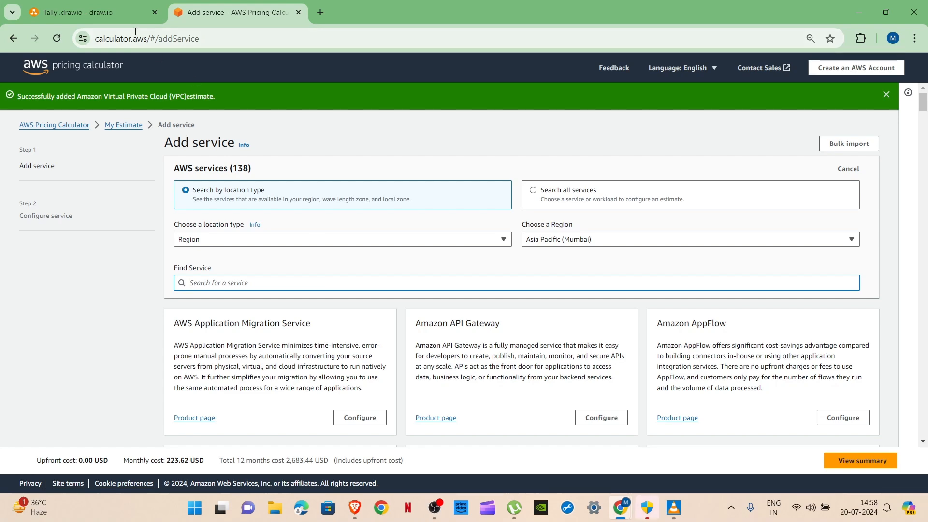
left_click(121, 13)
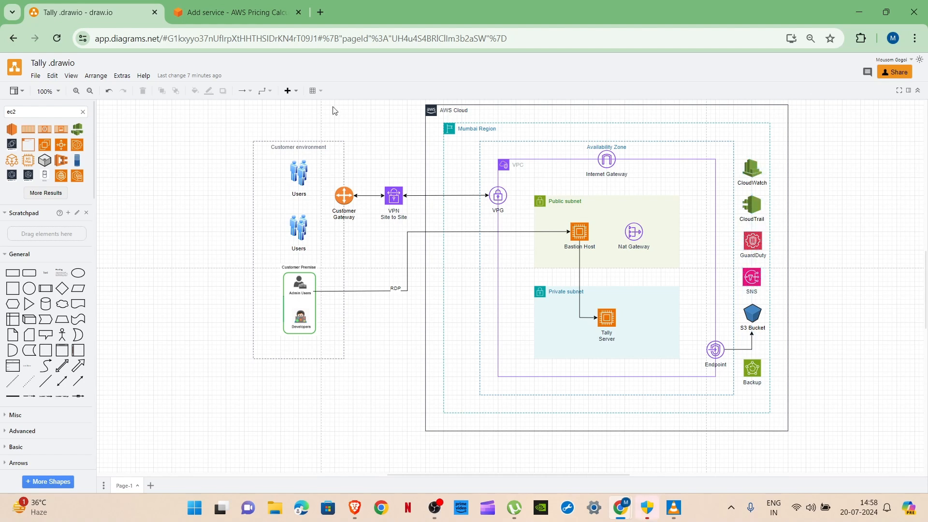
left_click(236, 8)
left_click(242, 285)
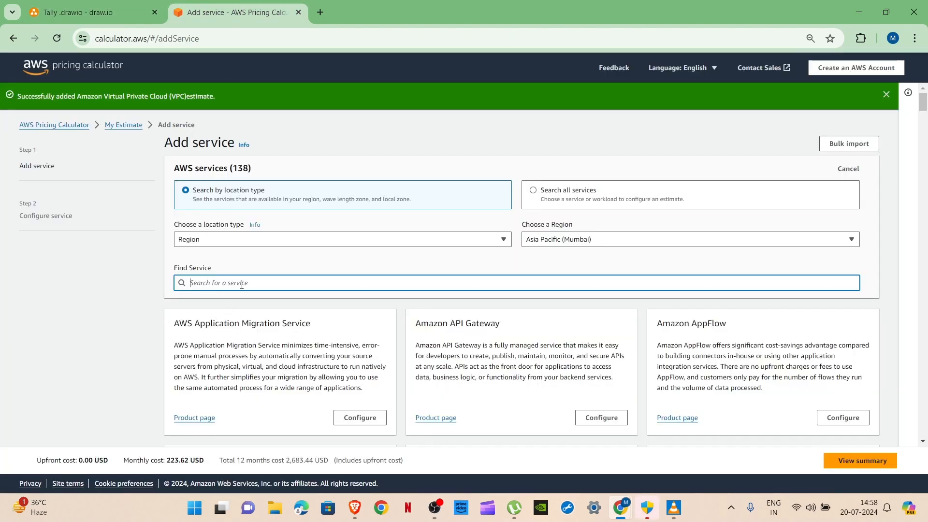
type("clouid")
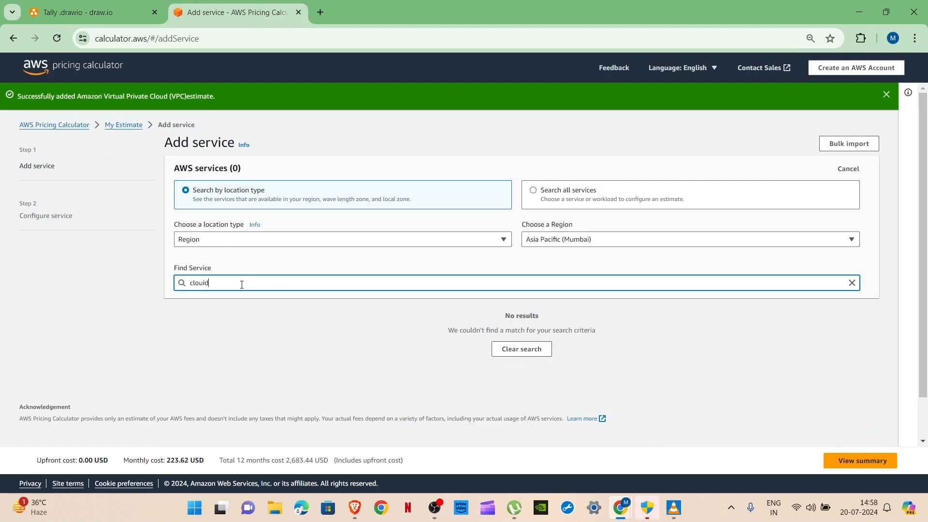
key("BackSpace")
key("BackSpace")
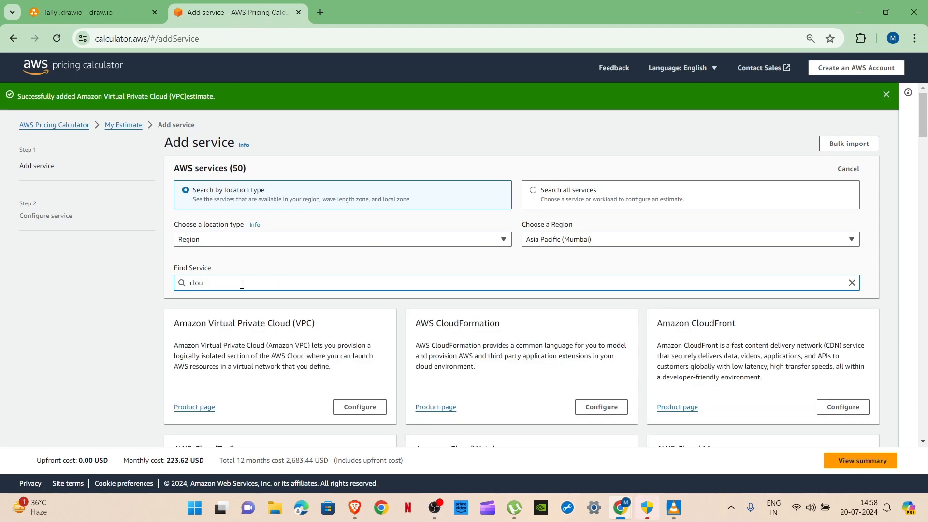
type("dtra")
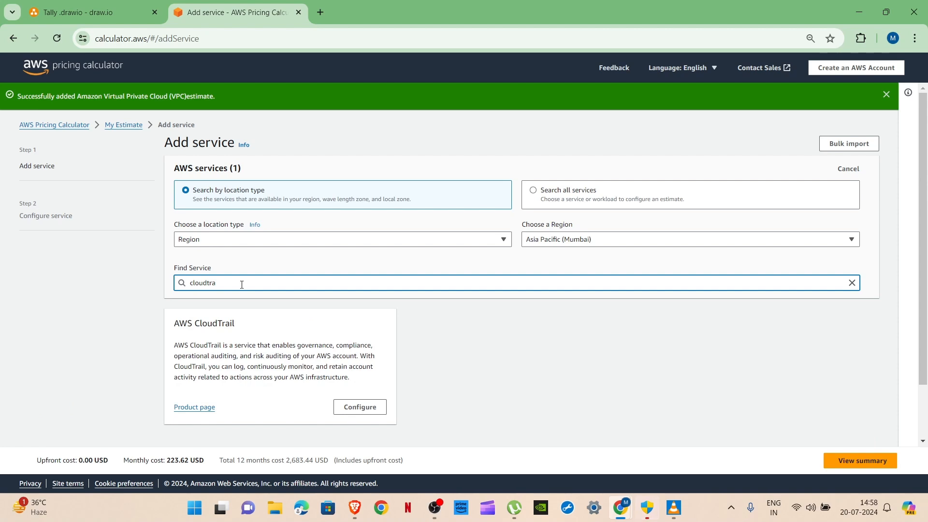
left_click(366, 408)
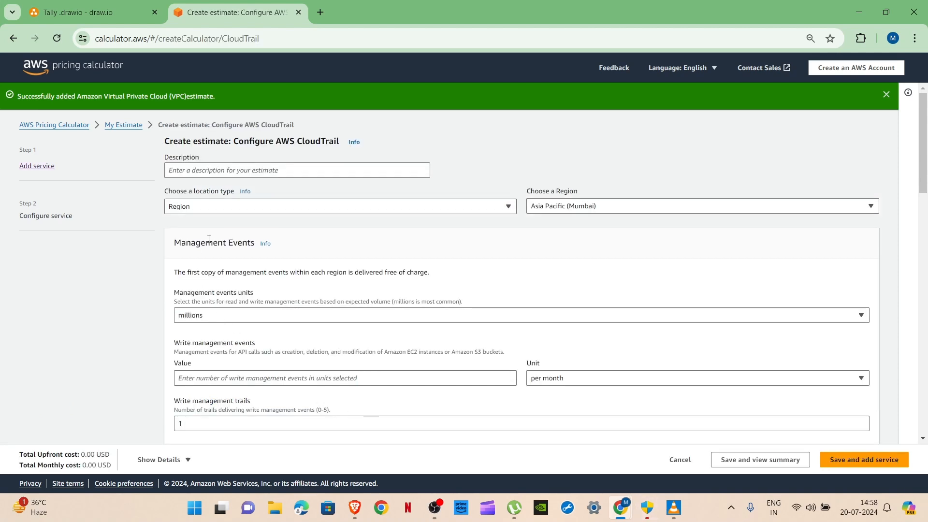
Describe the CloudTrail estimate as Cloudtrail, review its event settings without entering amounts, and save it to the estimate
left_click(230, 177)
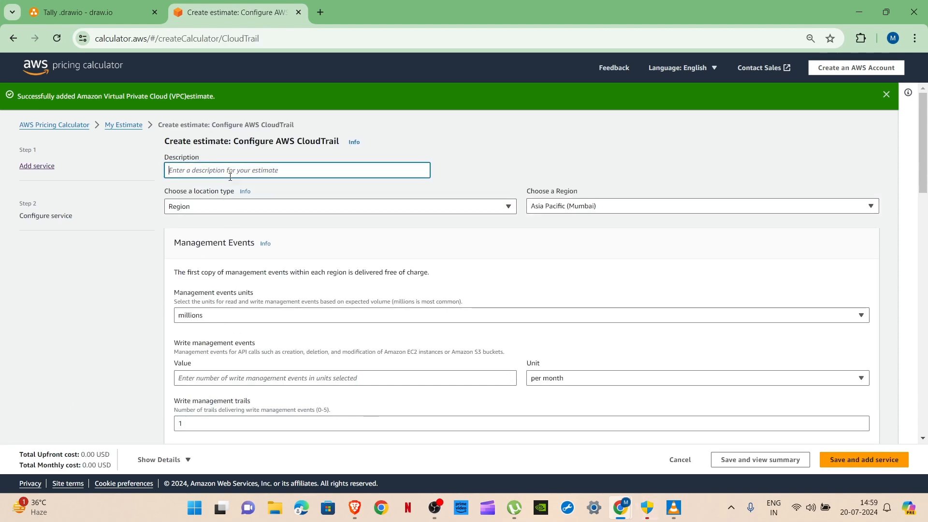
type("Cloud")
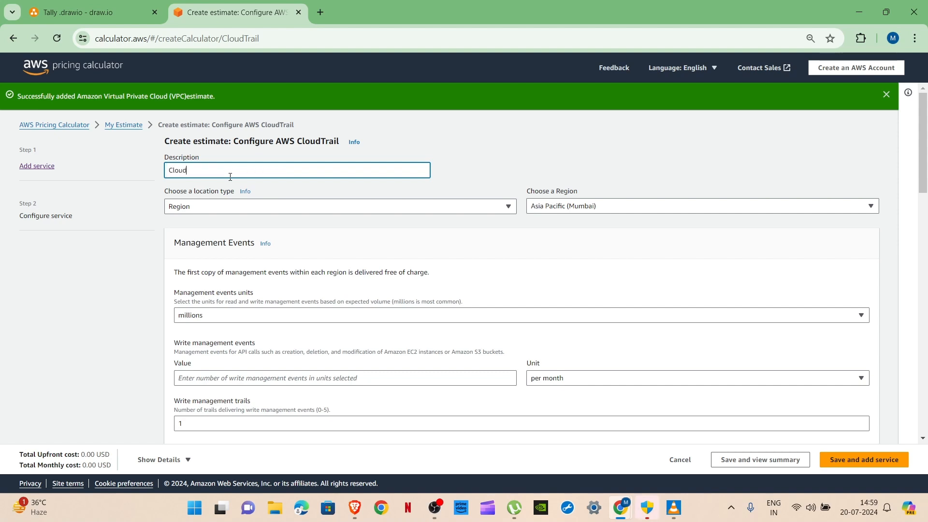
type("trail")
scroll(292, 319, "down", 3)
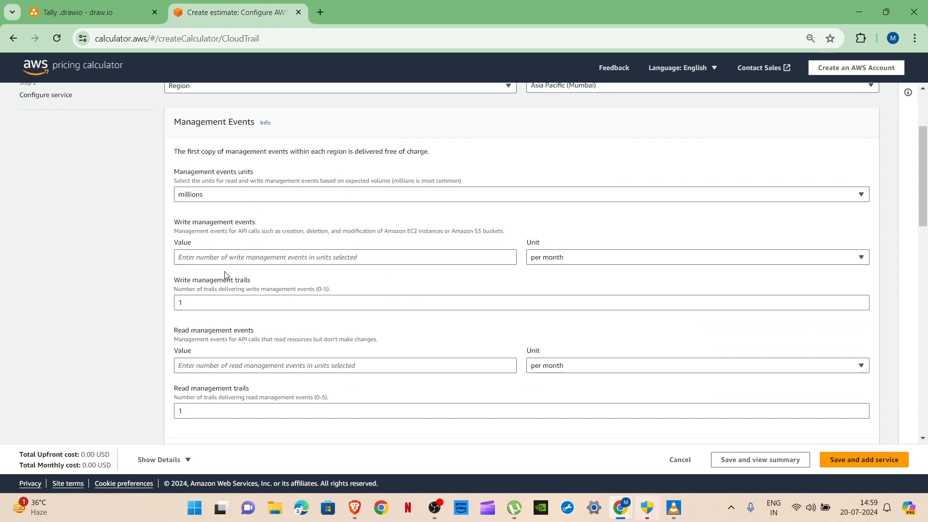
left_click(371, 255)
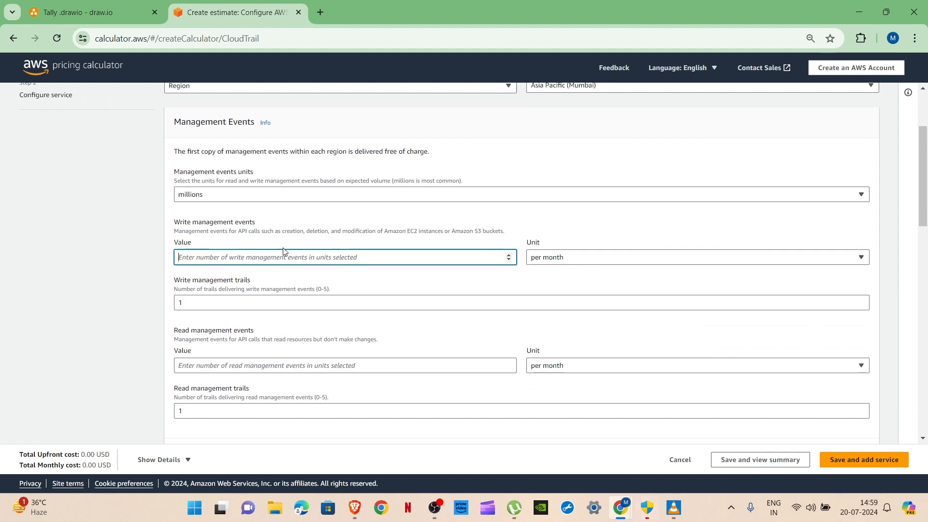
scroll(288, 251, "down", 3)
scroll(279, 232, "down", 2)
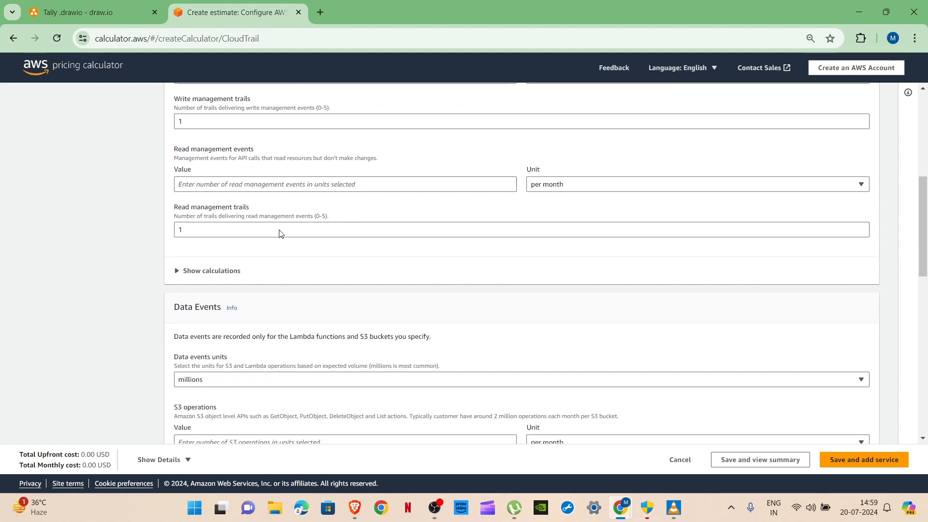
scroll(279, 232, "down", 10)
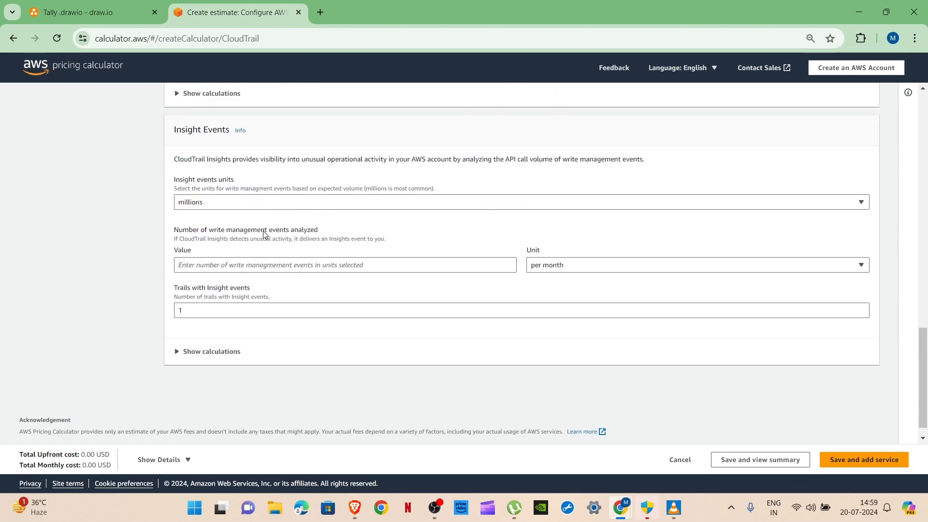
scroll(265, 234, "up", 12)
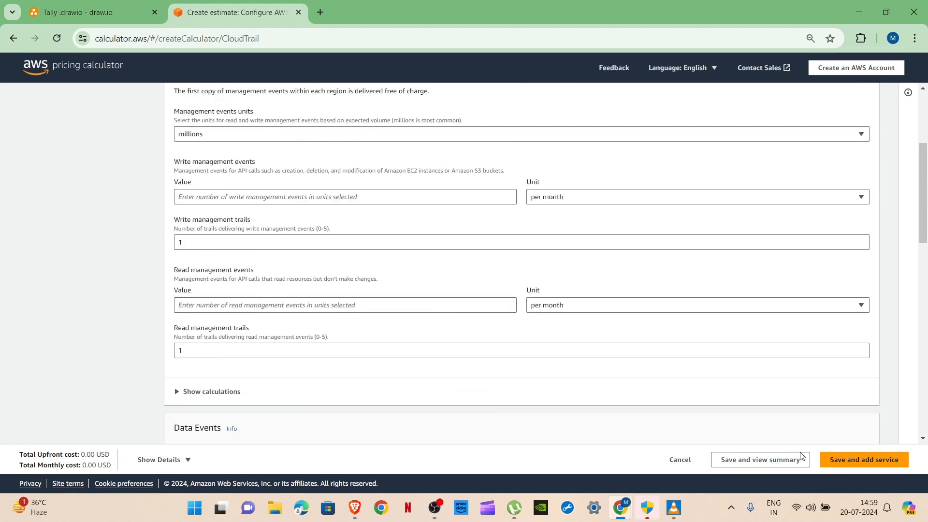
left_click(844, 463)
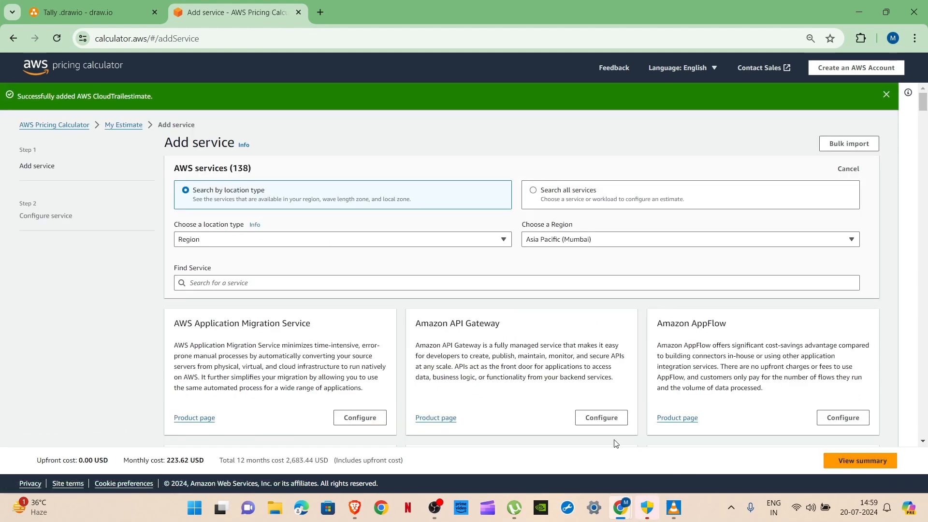
Find Amazon CloudWatch among the AWS services and open its configuration with the description Cloudwatch
left_click(411, 283)
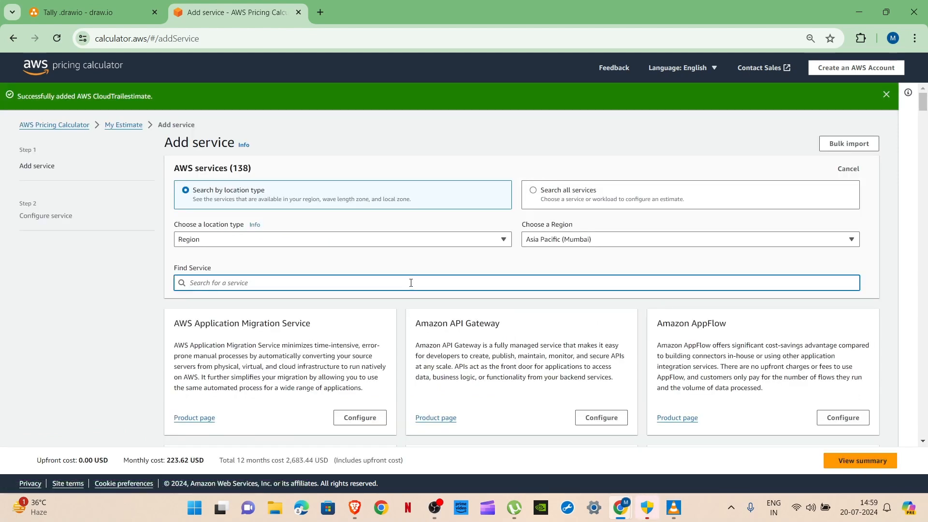
type("cloudwat")
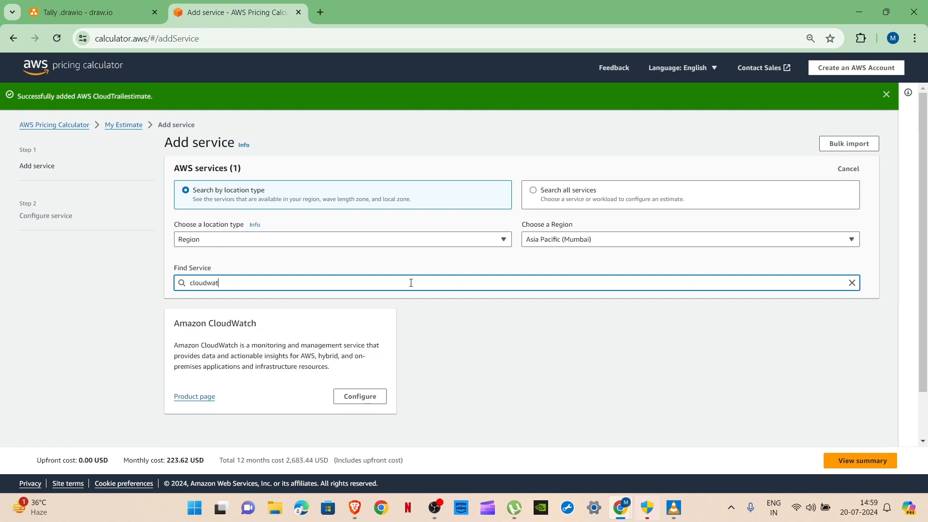
left_click(362, 397)
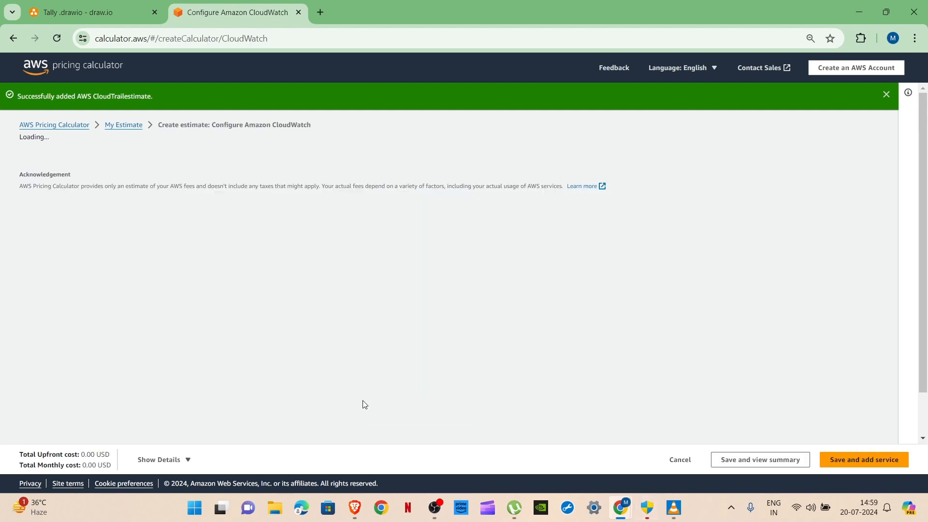
left_click(217, 168)
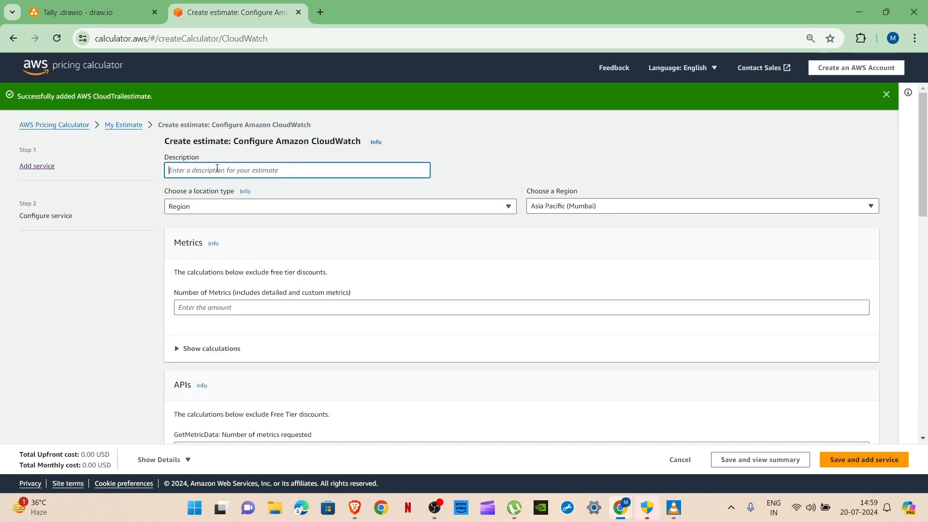
type("Cloudwatch")
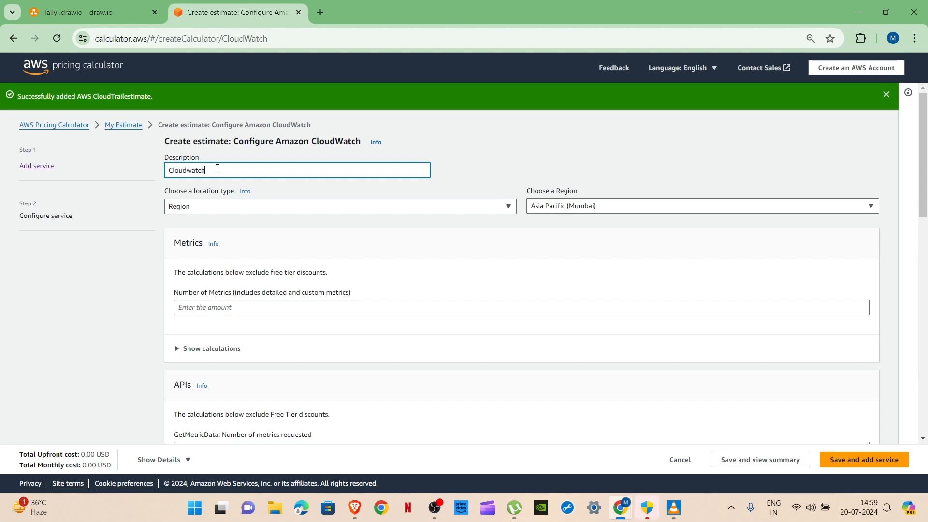
Set CloudWatch standard logs ingested and logs delivered to CloudWatch Logs to 1 GB each, and save the service to the estimate
left_click(260, 307)
scroll(259, 307, "down", 8)
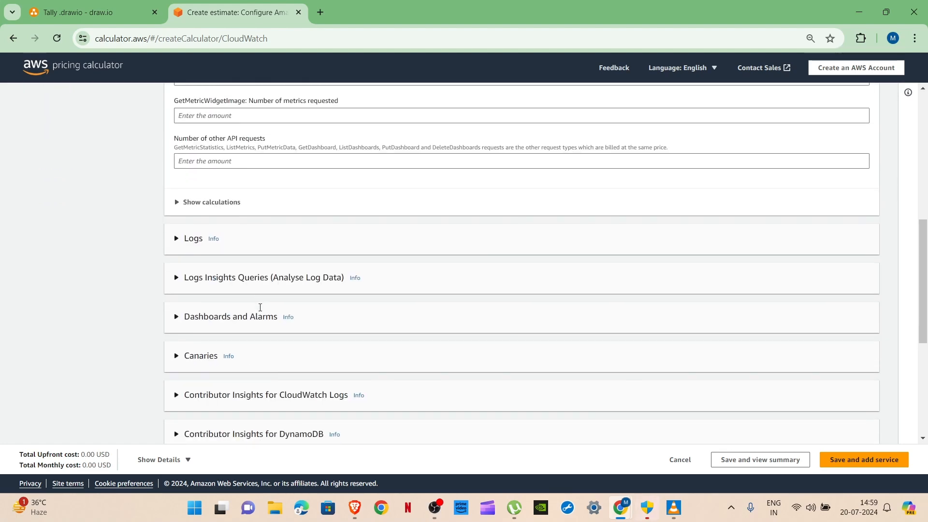
left_click(176, 190)
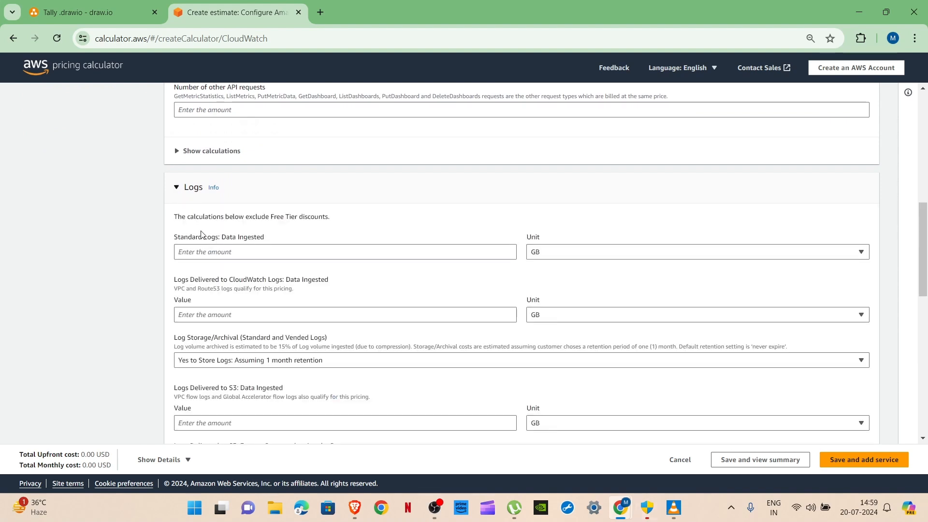
left_click(210, 249)
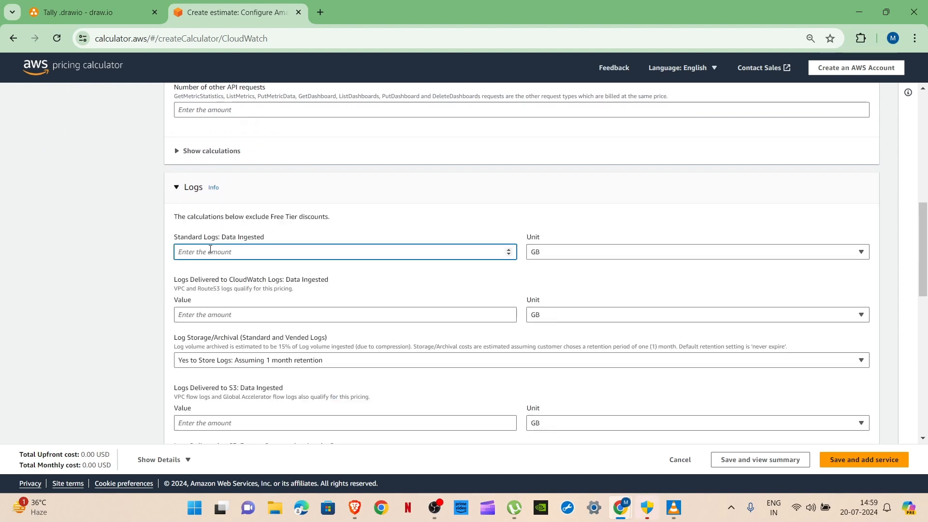
type("1")
left_click(205, 314)
type("1")
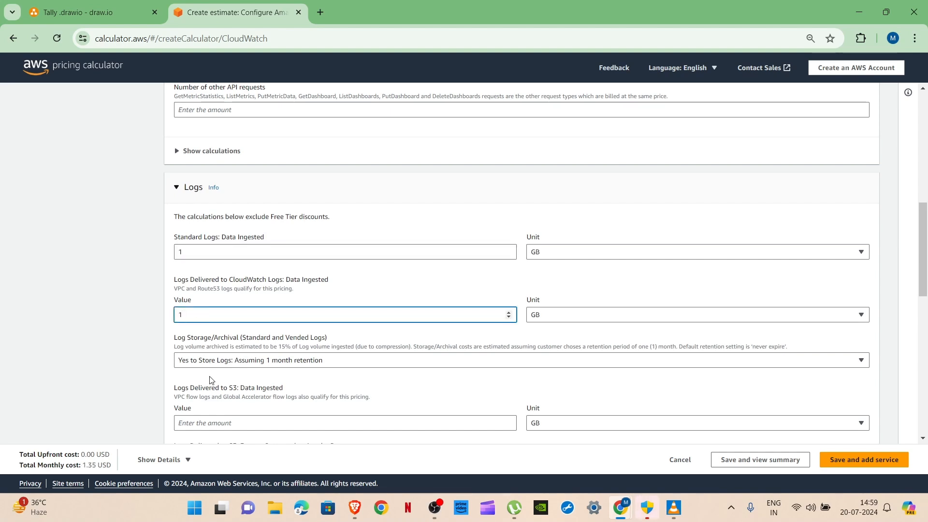
left_click(845, 461)
Find Amazon GuardDuty among the AWS services and open its configuration to the protection settings
left_click(212, 283)
type("guard")
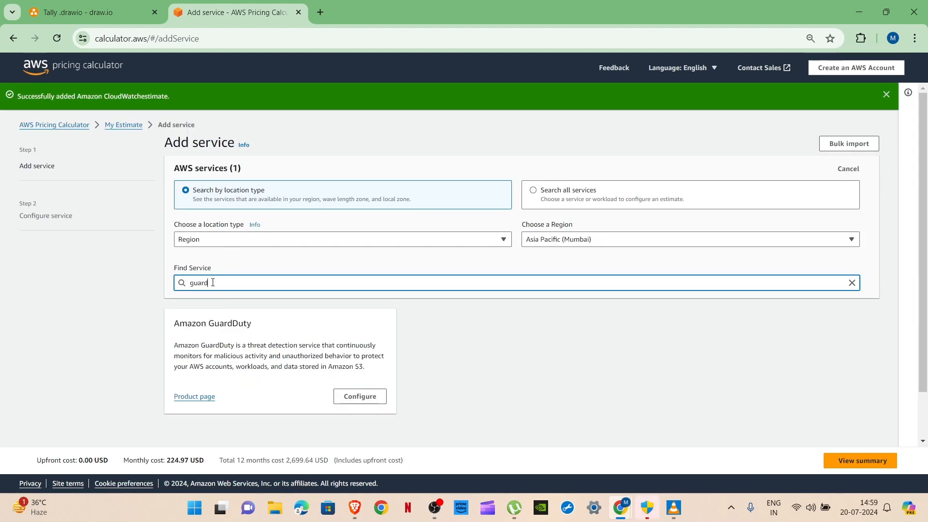
left_click(342, 396)
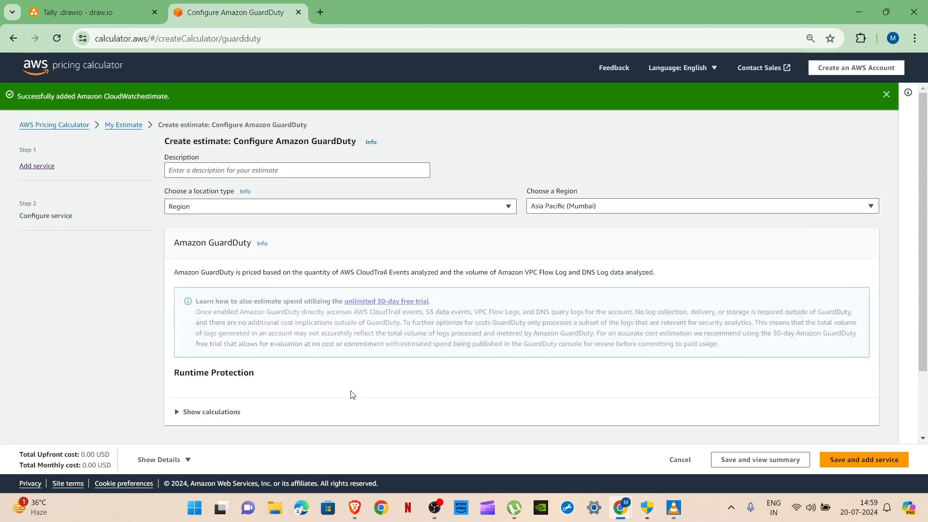
scroll(213, 203, "down", 5)
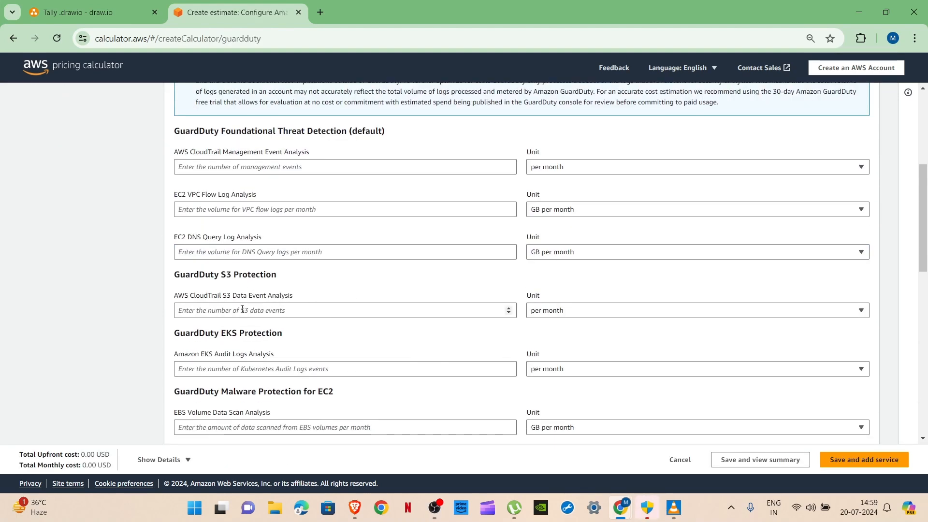
scroll(243, 309, "up", 2)
scroll(243, 310, "down", 3)
scroll(243, 312, "down", 2)
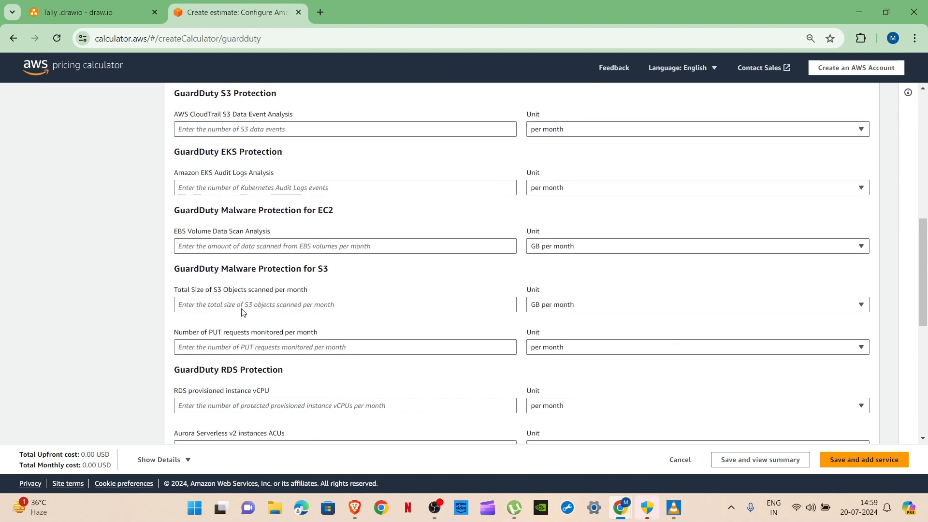
Try 10 GB per month for both the EBS volume data scan and the scanned S3 objects, clearing the S3 amount
left_click(260, 248)
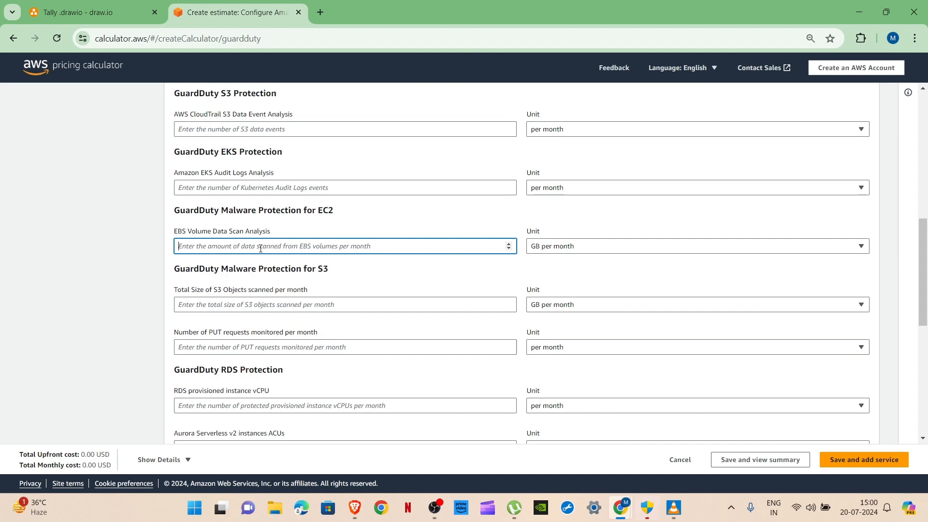
type("2")
key("BackSpace")
type("10")
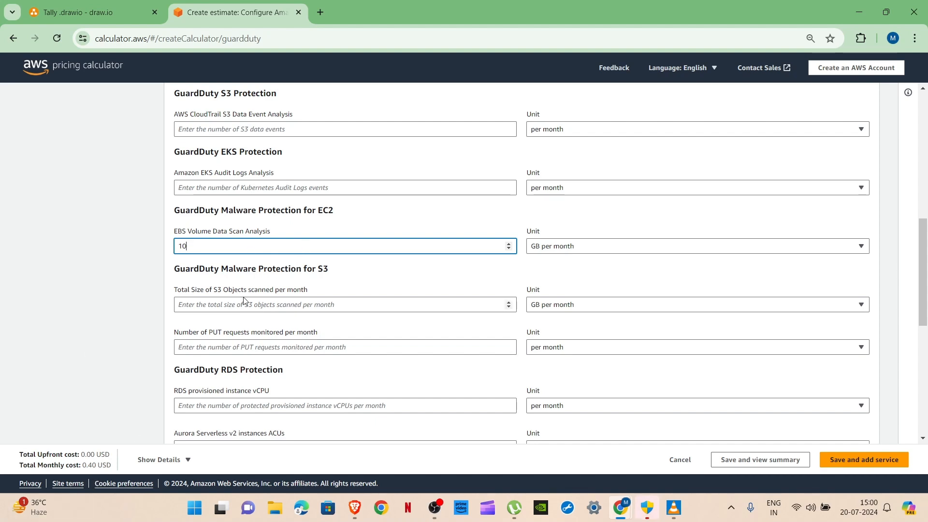
left_click(234, 305)
type("10")
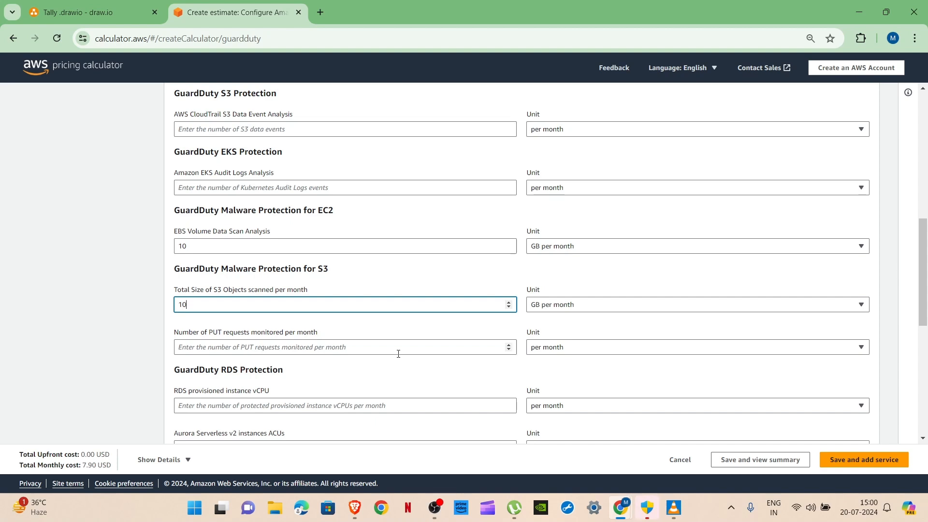
key("BackSpace")
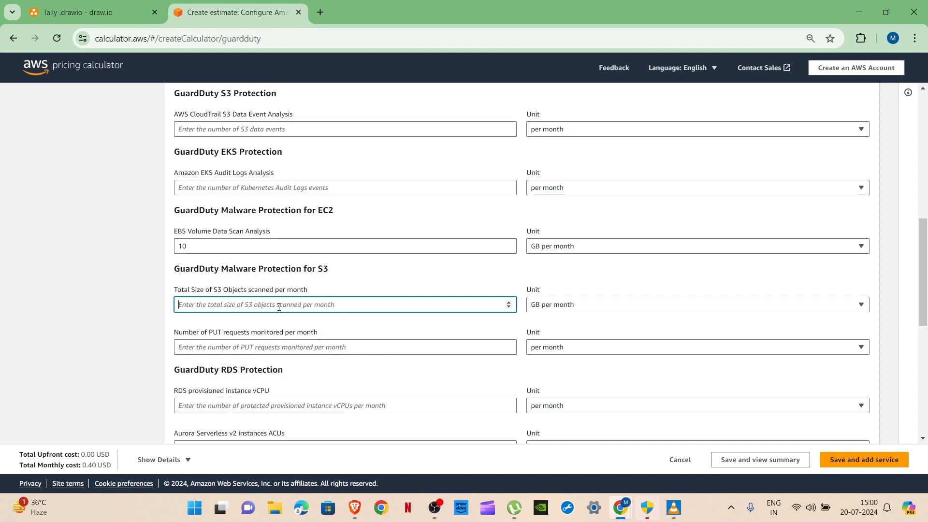
Set GuardDuty's EBS volume data scan analysis to 100 GB per month and save the service to the estimate
left_click(251, 242)
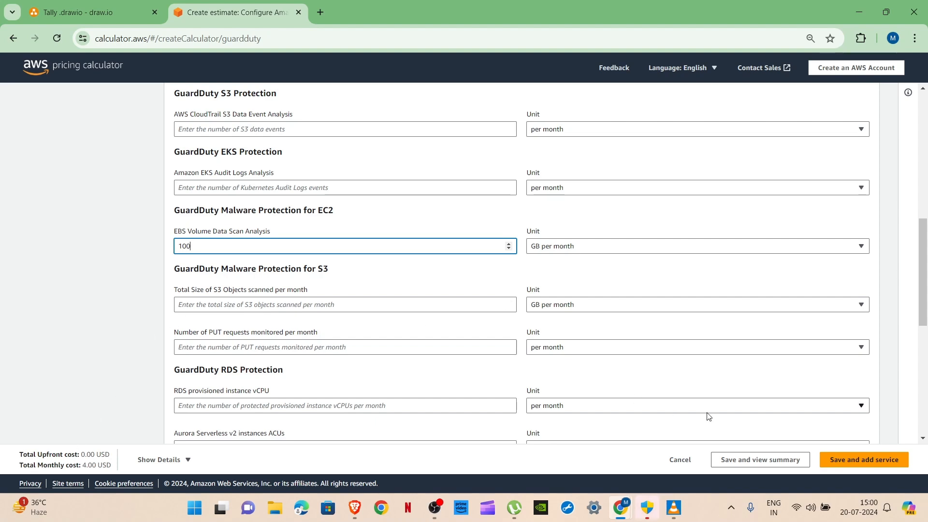
left_click(845, 465)
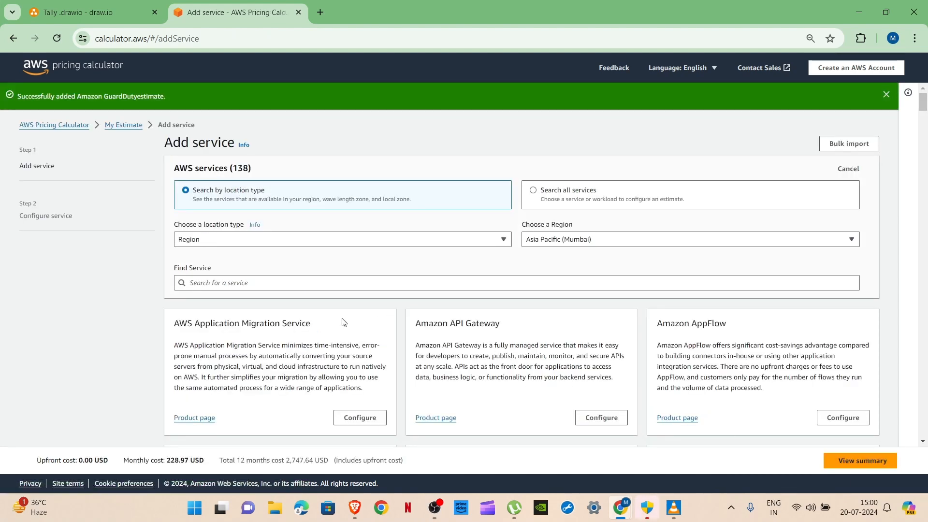
Find Amazon Simple Notification Service (SNS) among the AWS services and open its configuration
left_click(330, 285)
type("sns")
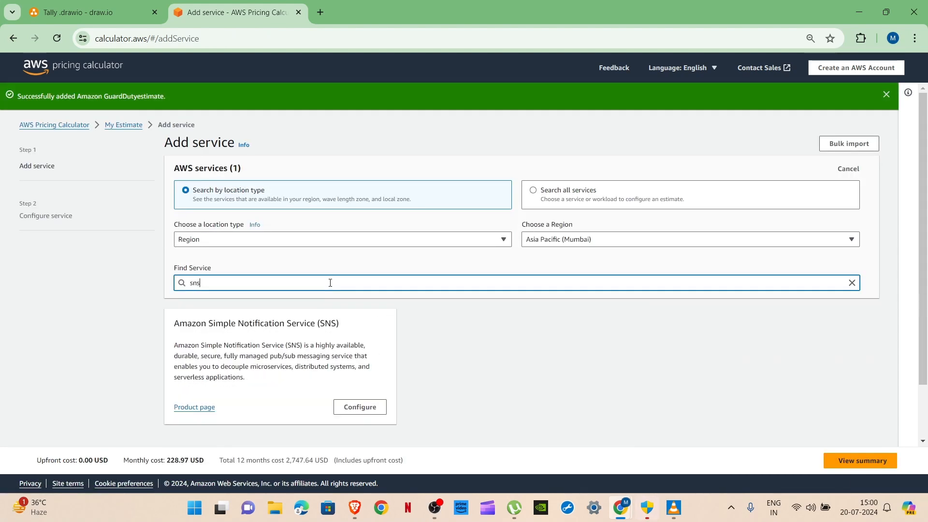
left_click(357, 411)
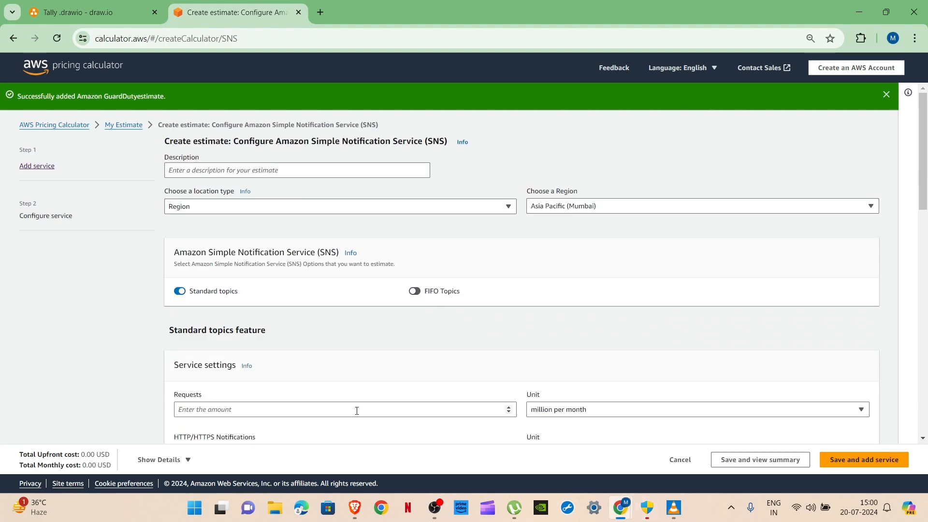
Set the SNS HTTP/HTTPS notifications and EMAIL/EMAIL-JSON notifications to 1000 per month each
scroll(249, 278, "down", 5)
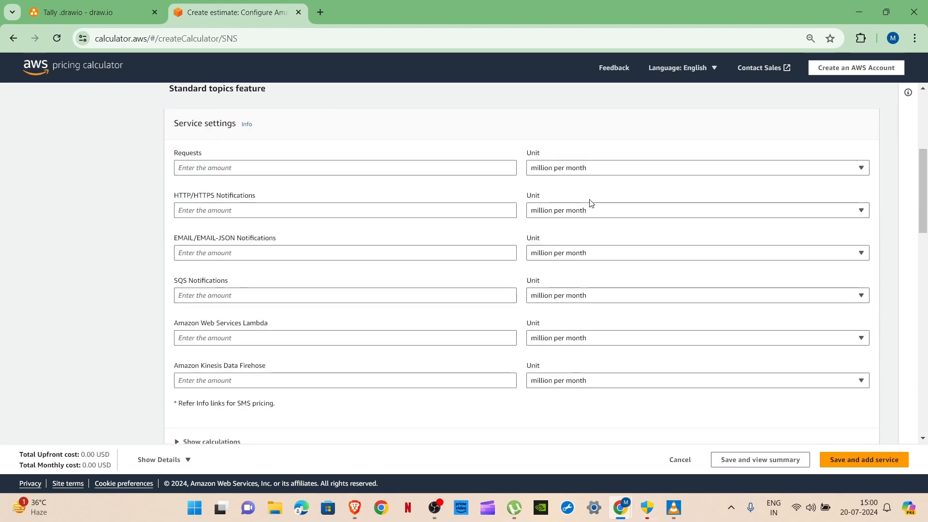
left_click(593, 212)
left_click(573, 226)
left_click(392, 212)
type("1000")
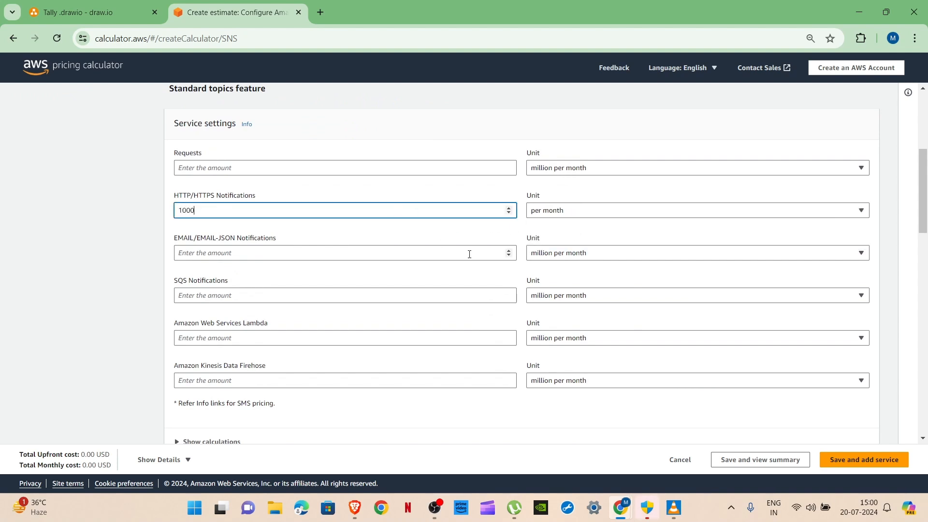
left_click(569, 258)
left_click(568, 266)
left_click(389, 254)
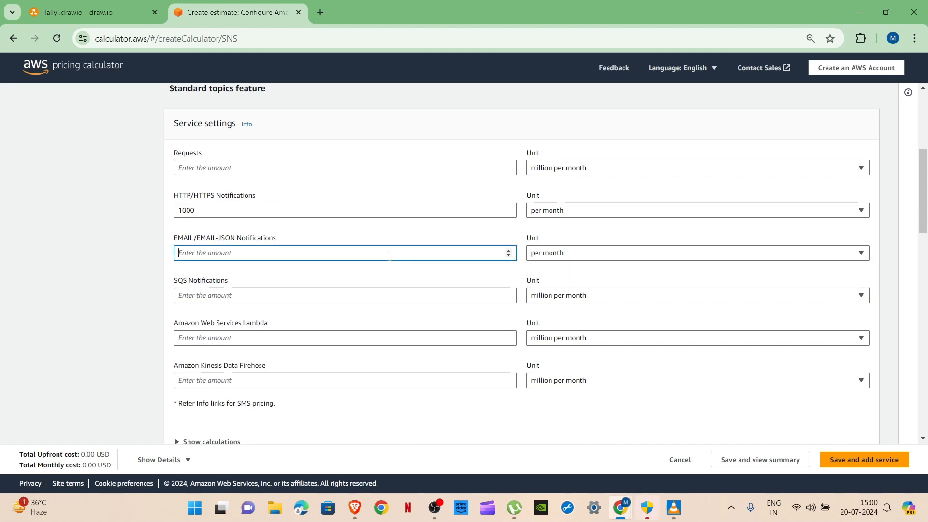
type("1000")
Try million per month as the unit for HTTP/HTTPS notifications and restore it to per month
left_click(558, 208)
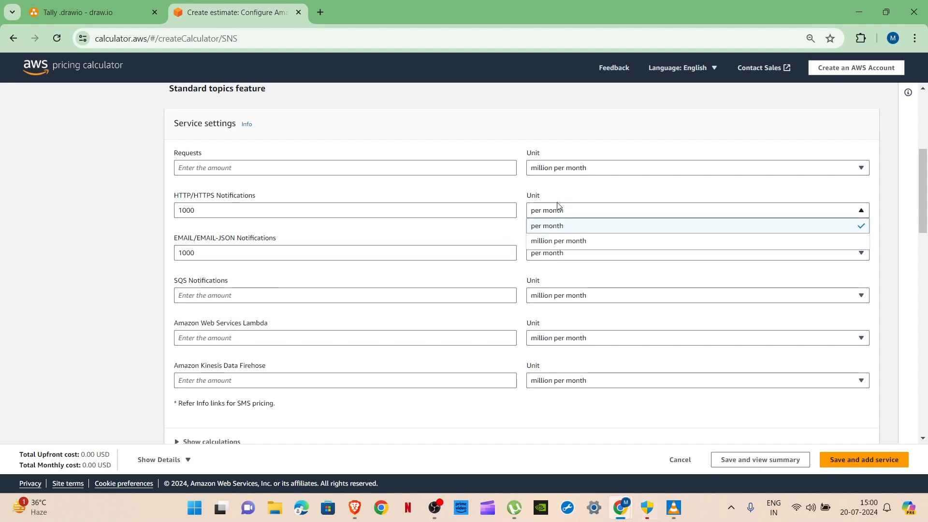
left_click(565, 240)
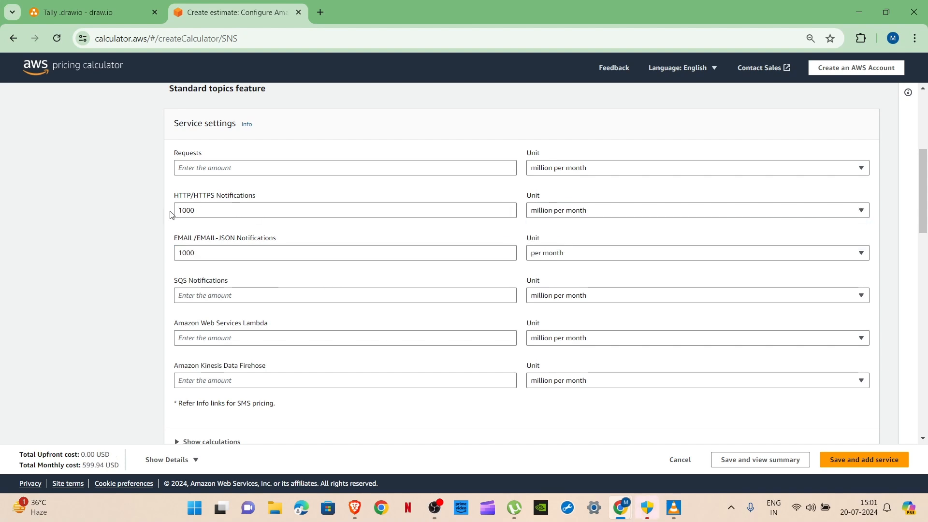
left_click(579, 214)
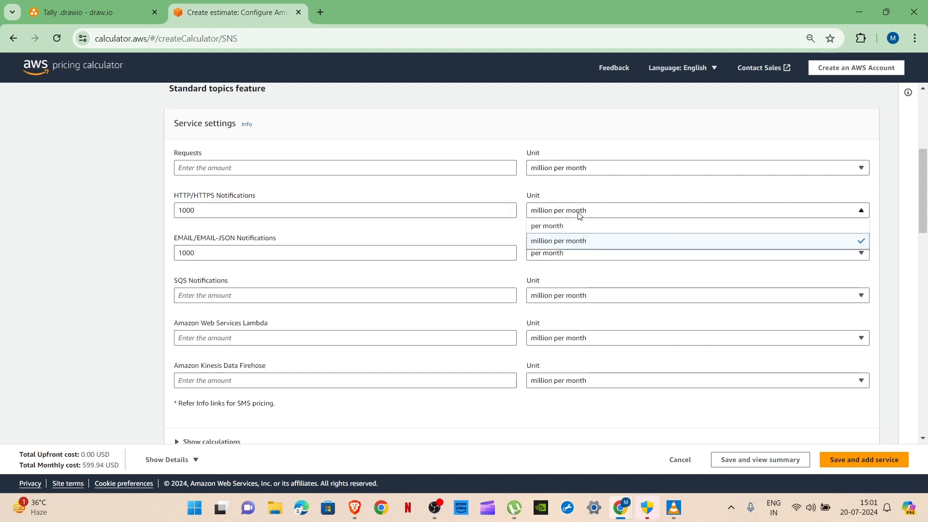
left_click(565, 227)
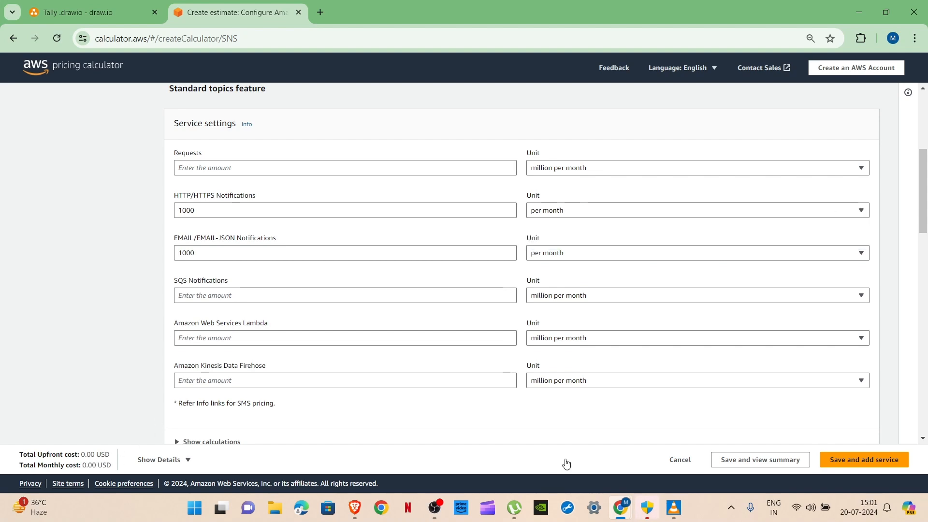
Save the SNS service to the estimate and open the estimate summary
left_click(868, 461)
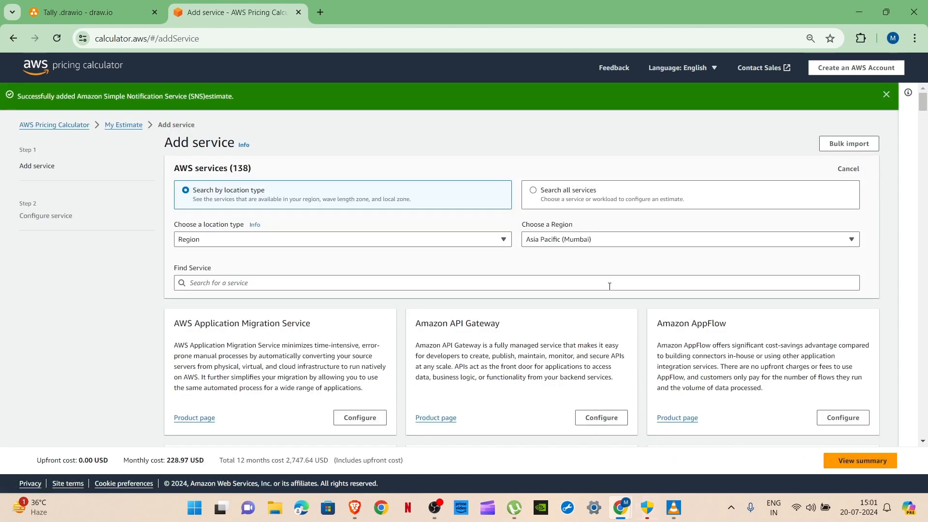
left_click(846, 463)
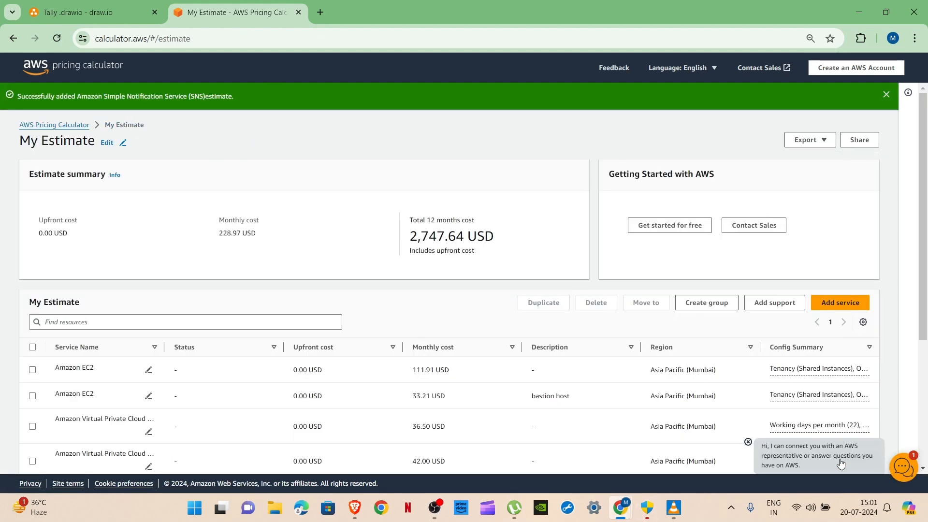
Examine the first EC2 server's monthly cost and configuration summary, along with the estimate's overall monthly and 12-month costs
scroll(433, 354, "down", 4)
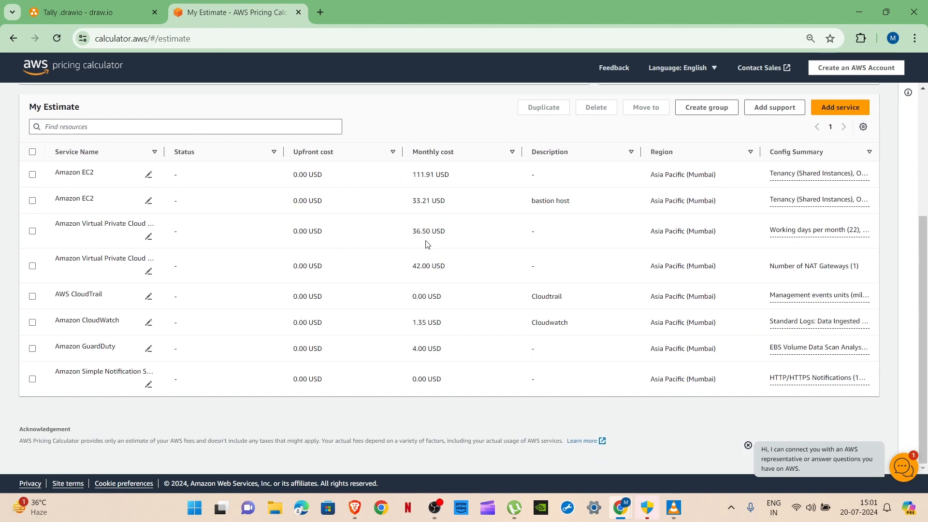
left_click_drag(411, 174, 454, 180)
left_click(816, 175)
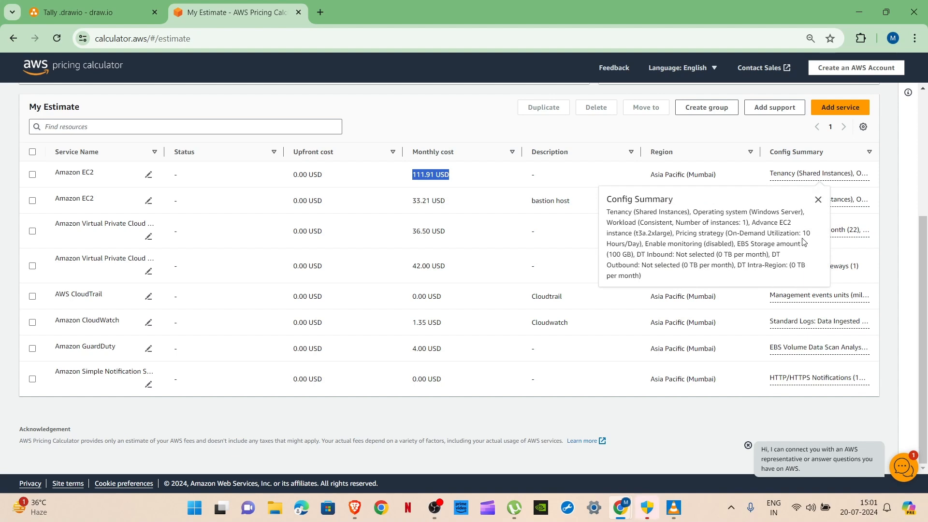
left_click(515, 262)
scroll(140, 382, "up", 4)
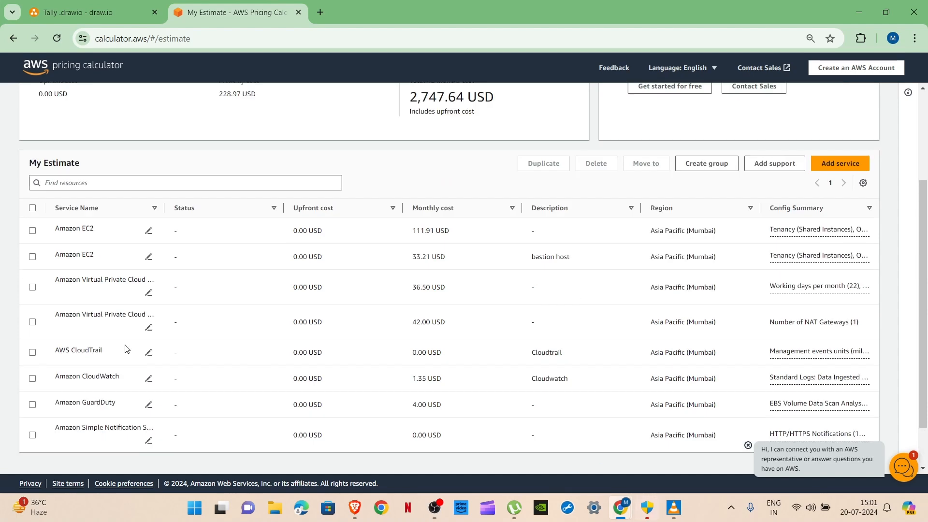
left_click_drag(209, 236, 241, 234)
left_click(434, 262)
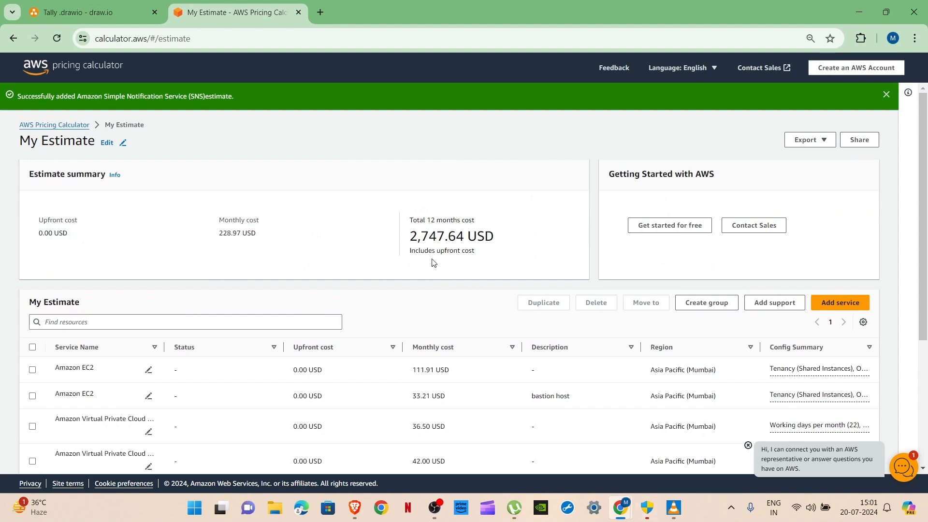
Compare the monthly costs of the two EC2 servers, the VPN and the NAT gateway with the estimate's totals
scroll(433, 262, "down", 3)
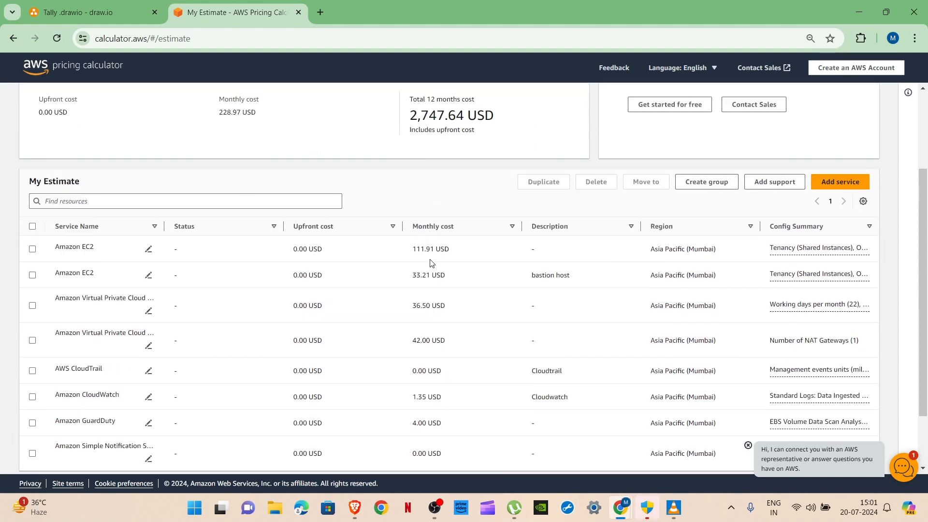
scroll(433, 262, "down", 1)
left_click_drag(412, 215, 447, 217)
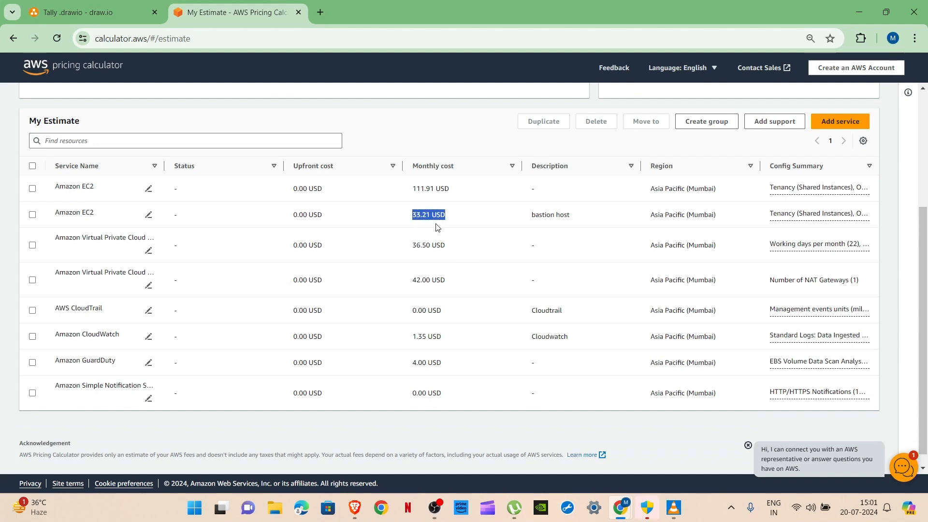
scroll(435, 227, "up", 4)
scroll(278, 237, "down", 4)
left_click_drag(411, 189, 452, 187)
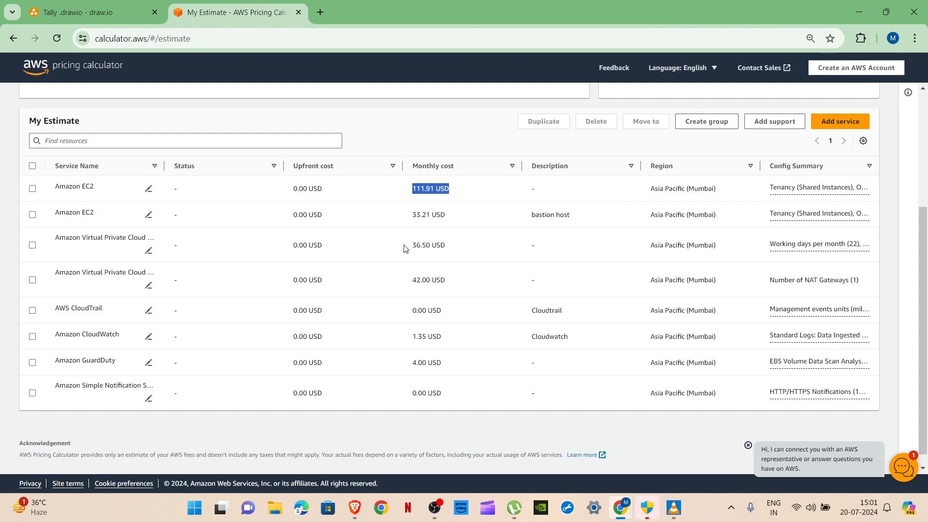
left_click_drag(406, 246, 456, 244)
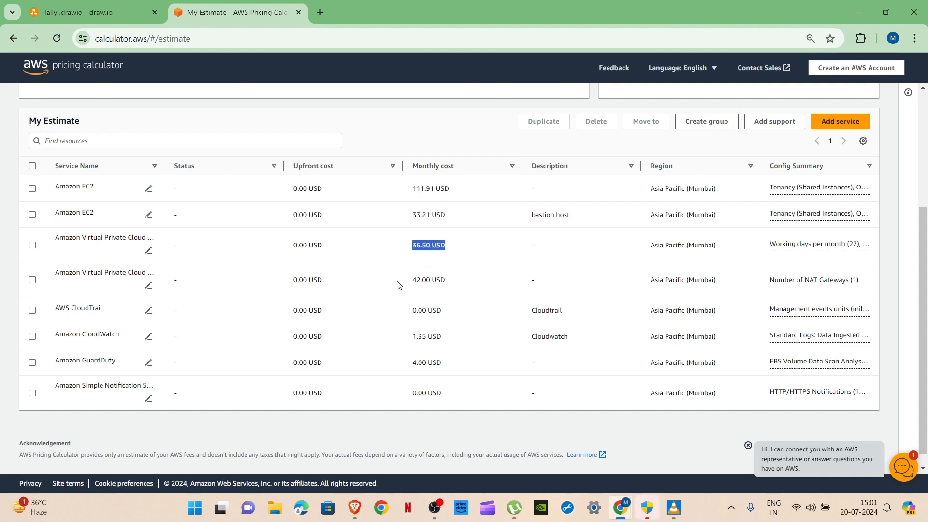
left_click_drag(408, 280, 458, 275)
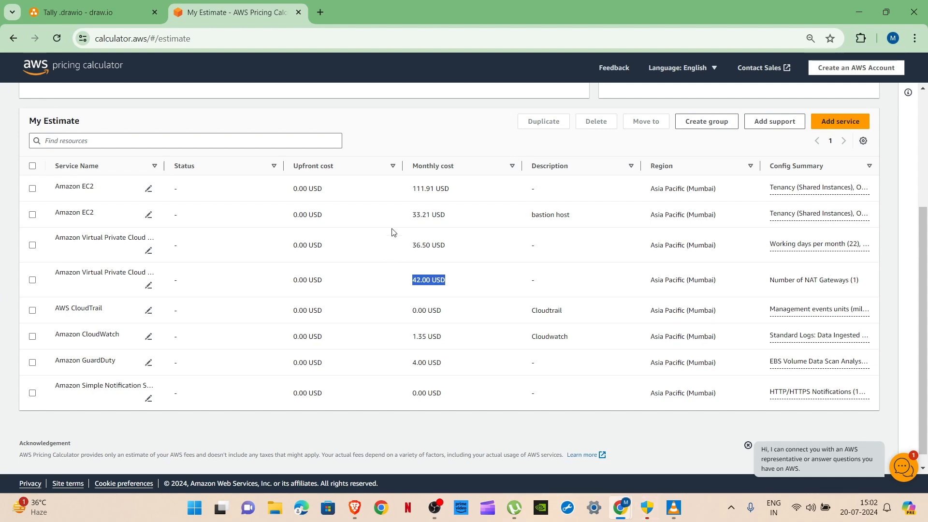
scroll(455, 189, "up", 3)
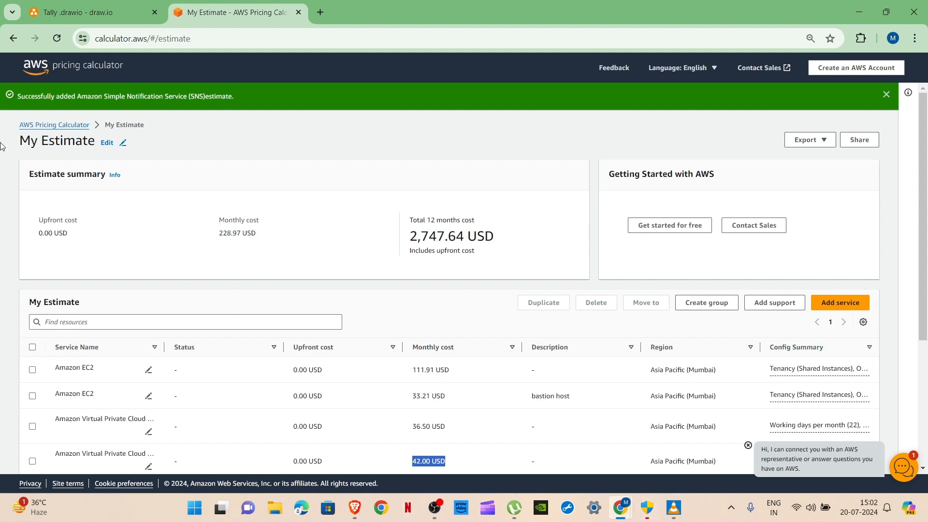
Compare the services in the Tally architecture diagram in draw.io with the AWS Pricing Calculator estimate summary, finishing on the diagram
left_click(94, 12)
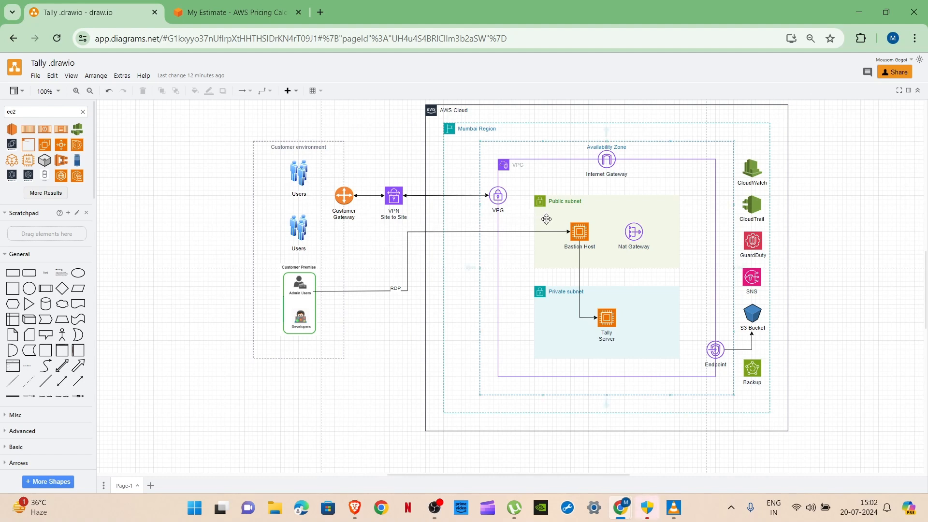
left_click(257, 14)
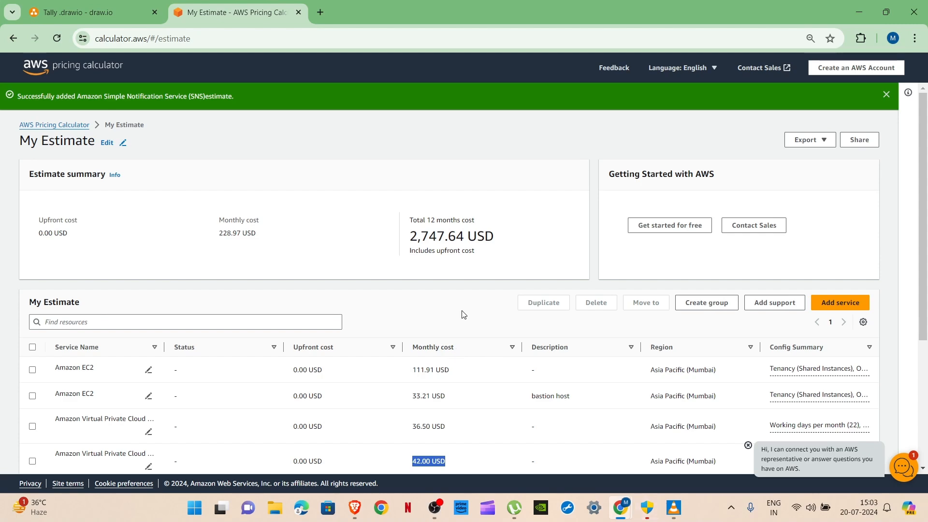
left_click(103, 17)
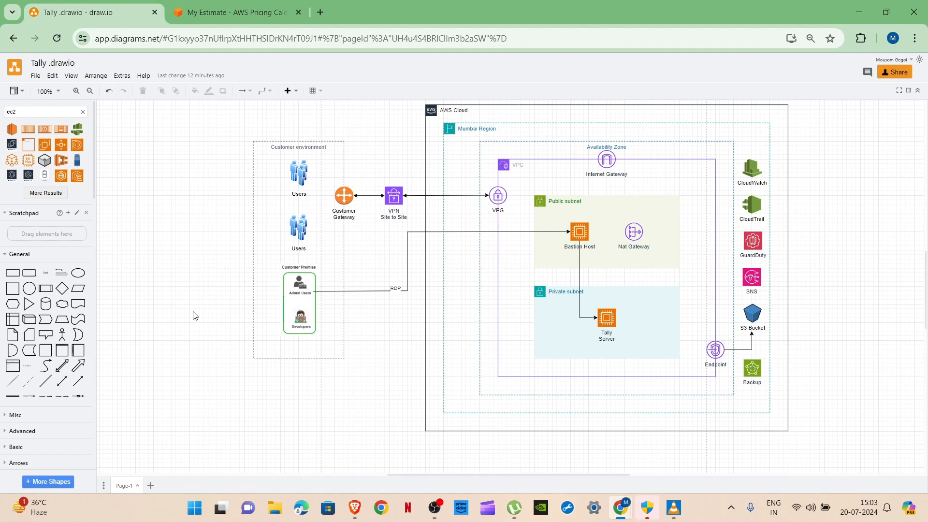
mouse_move(35, 330)
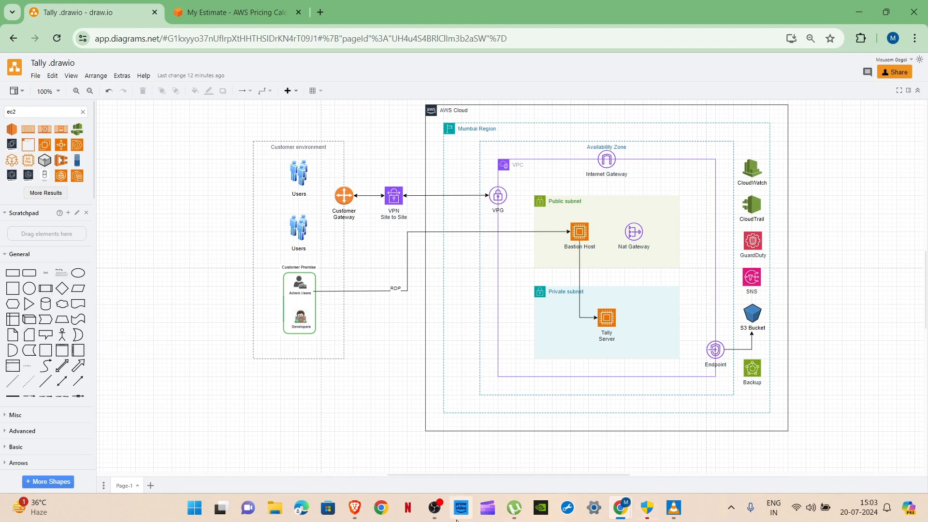
mouse_move(439, 519)
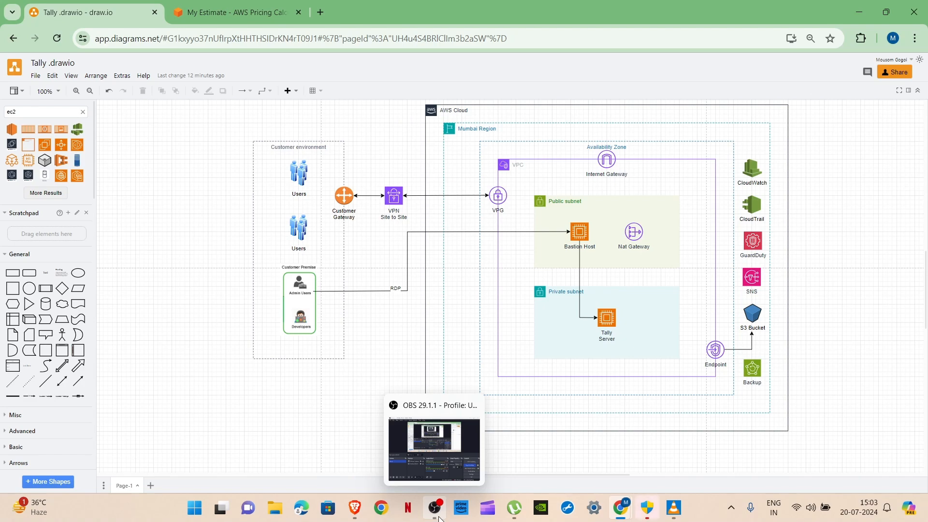
left_click(439, 519)
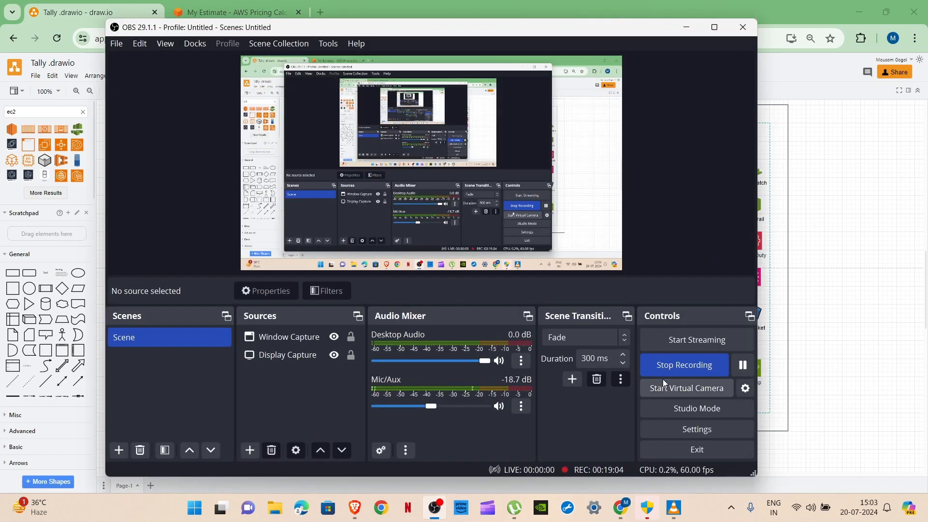